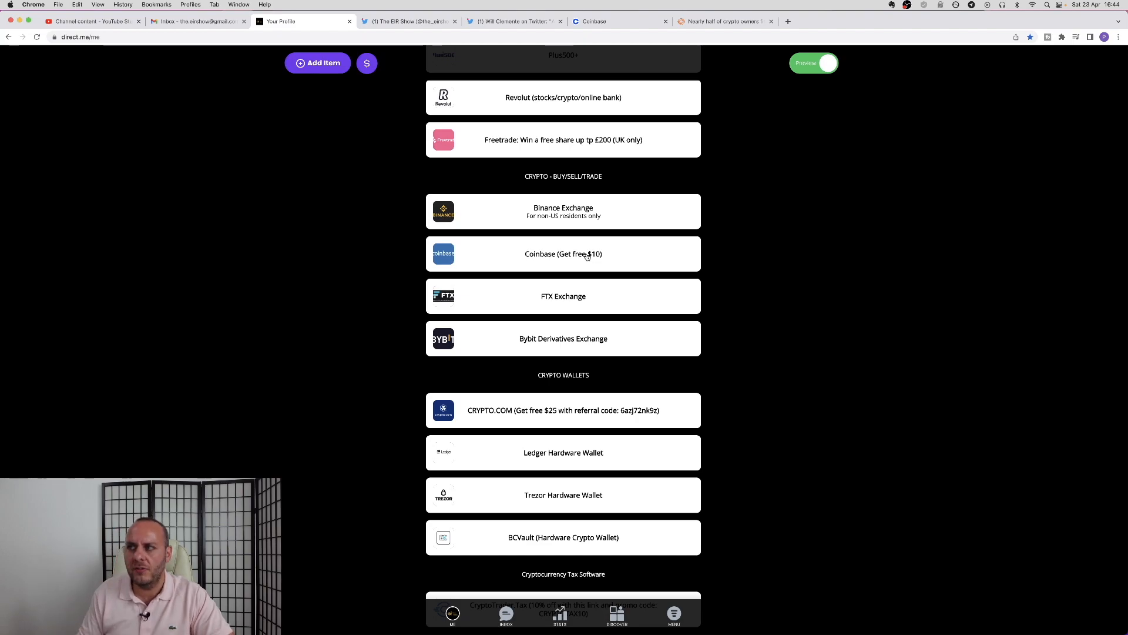
Open the Coinbase referral sign-up page from the profile's link list and switch to the Coinbase account dashboard.
left_click(586, 255)
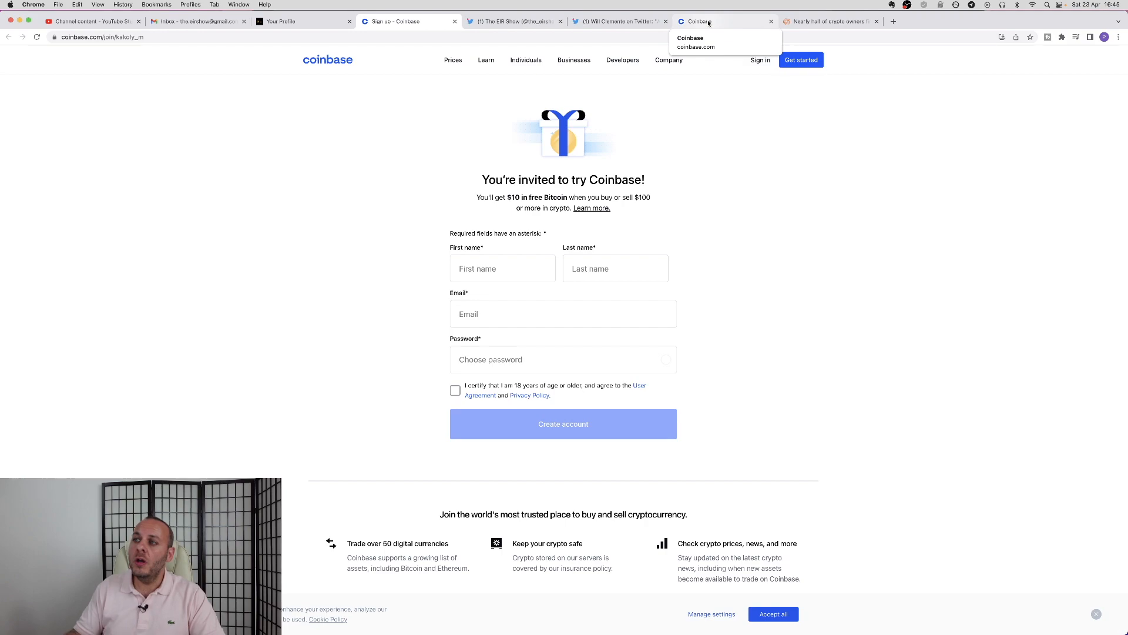
left_click(708, 22)
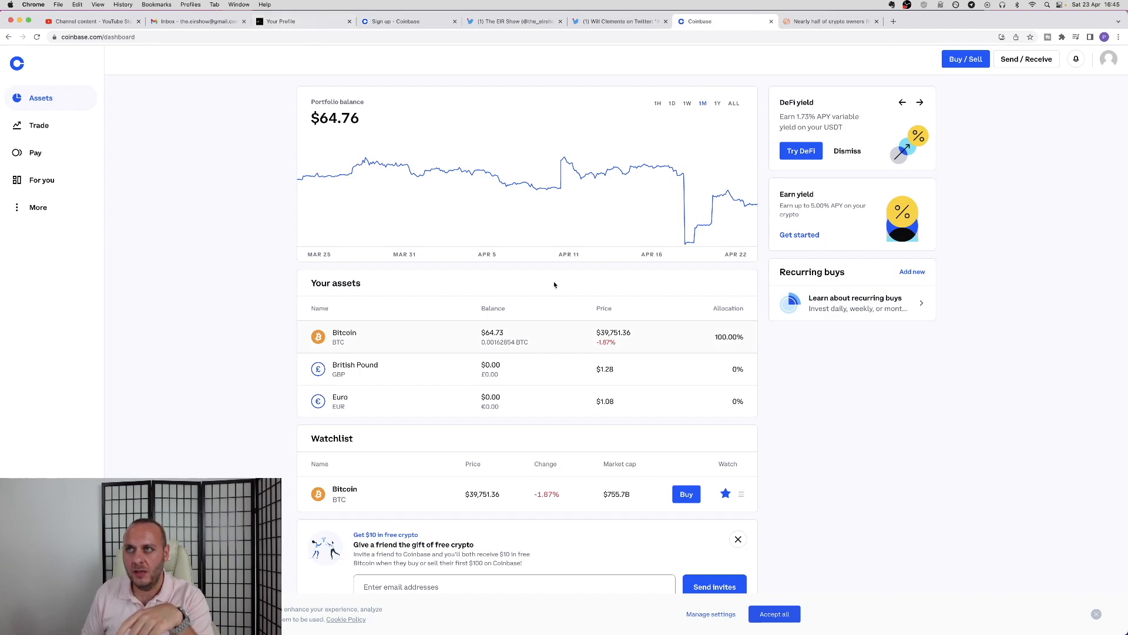
left_click(310, 22)
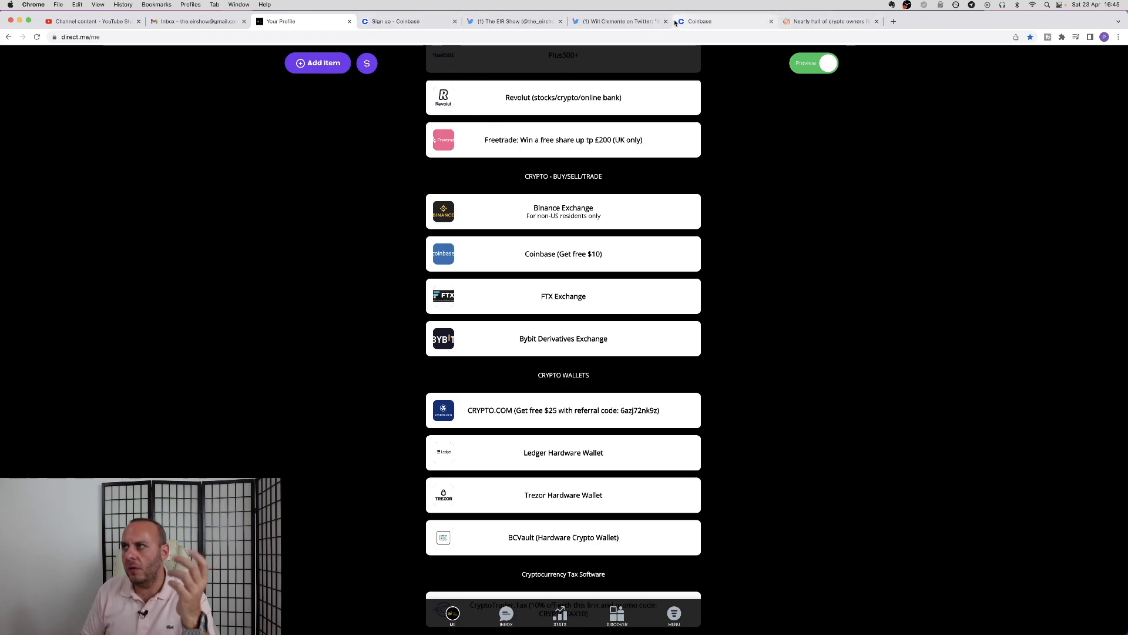
left_click(697, 21)
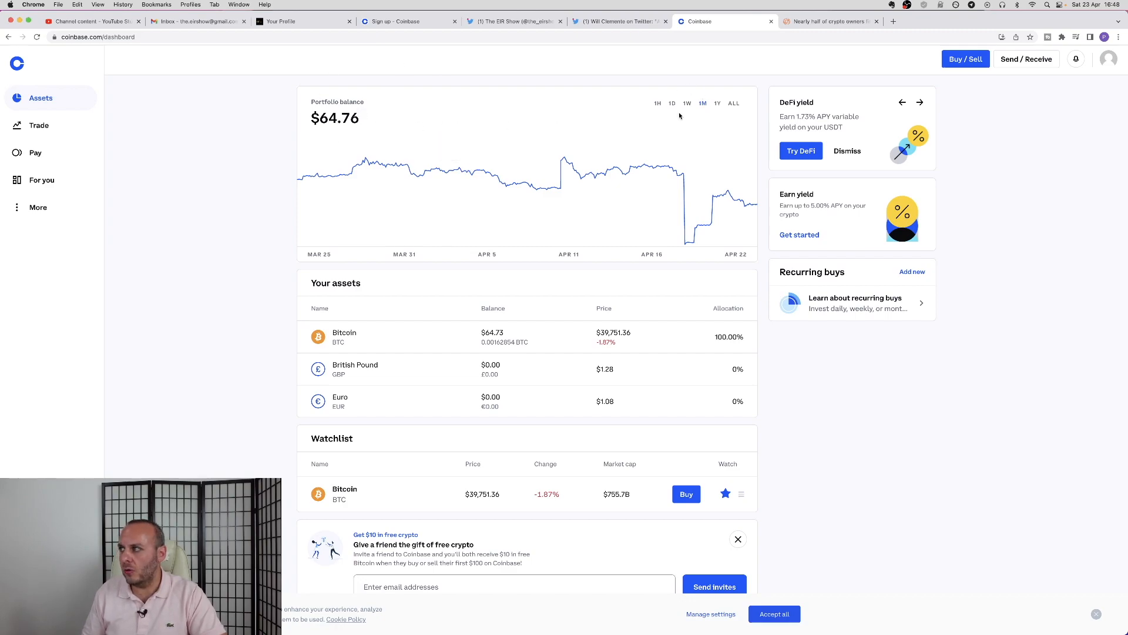
Open the payment methods section of the Coinbase account settings.
left_click(1110, 60)
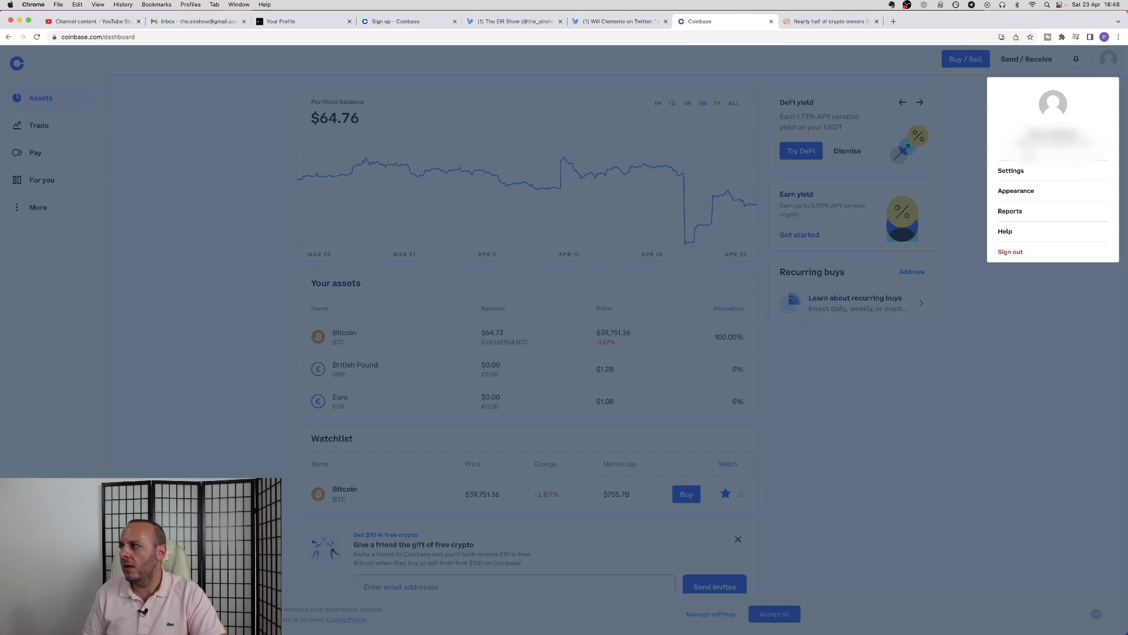
left_click(1028, 170)
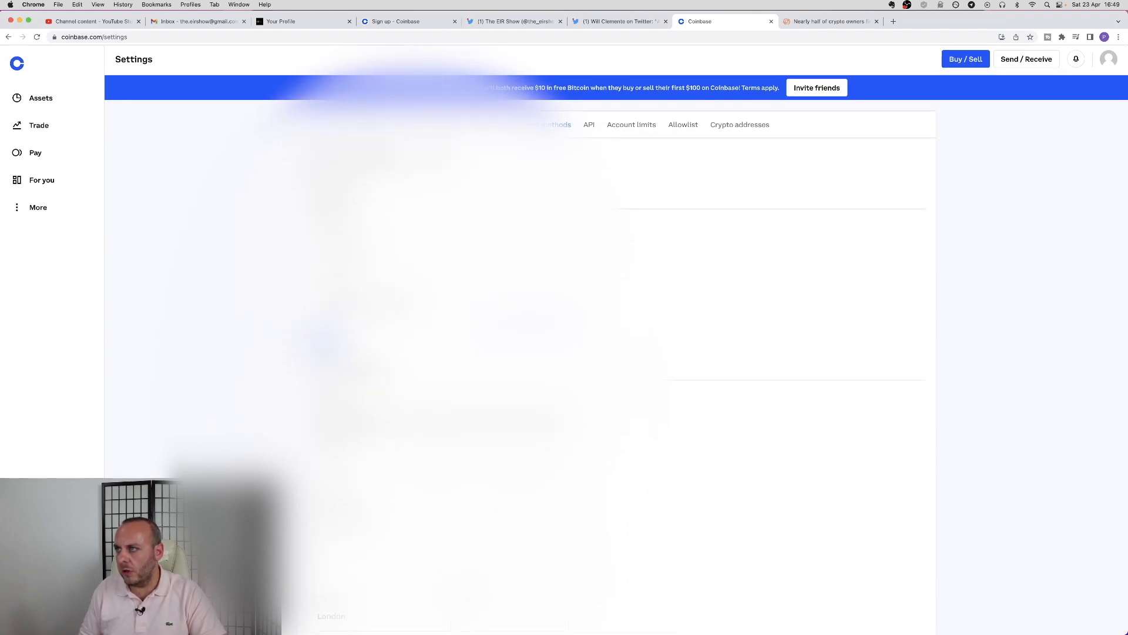
left_click(552, 127)
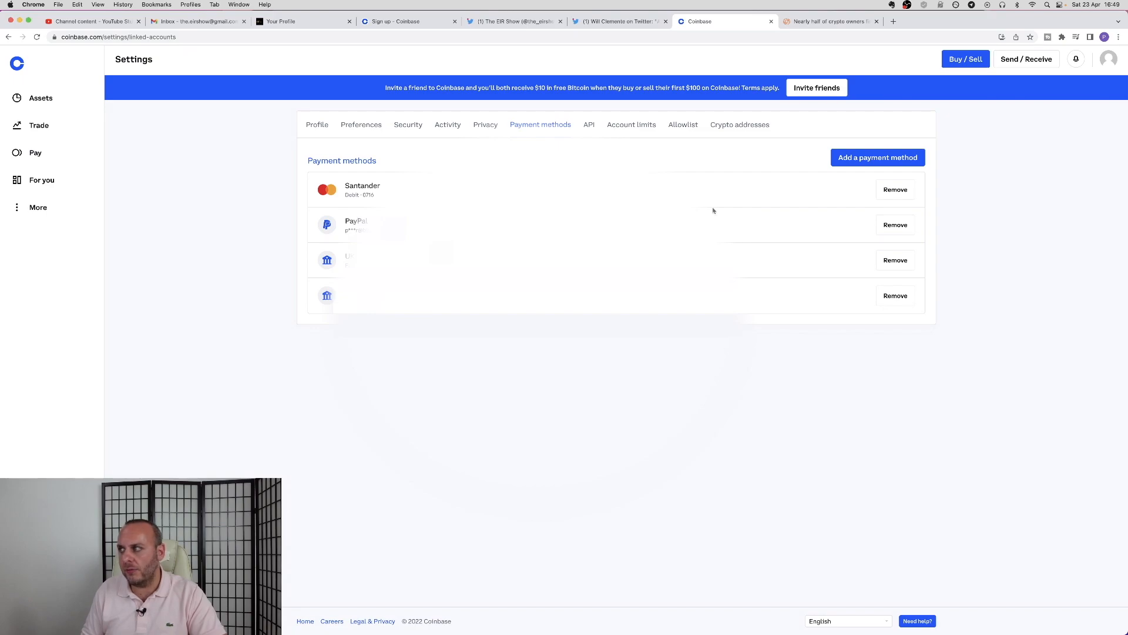
View the form for adding a UK bank account as a payment method and close it without entering details.
left_click(886, 160)
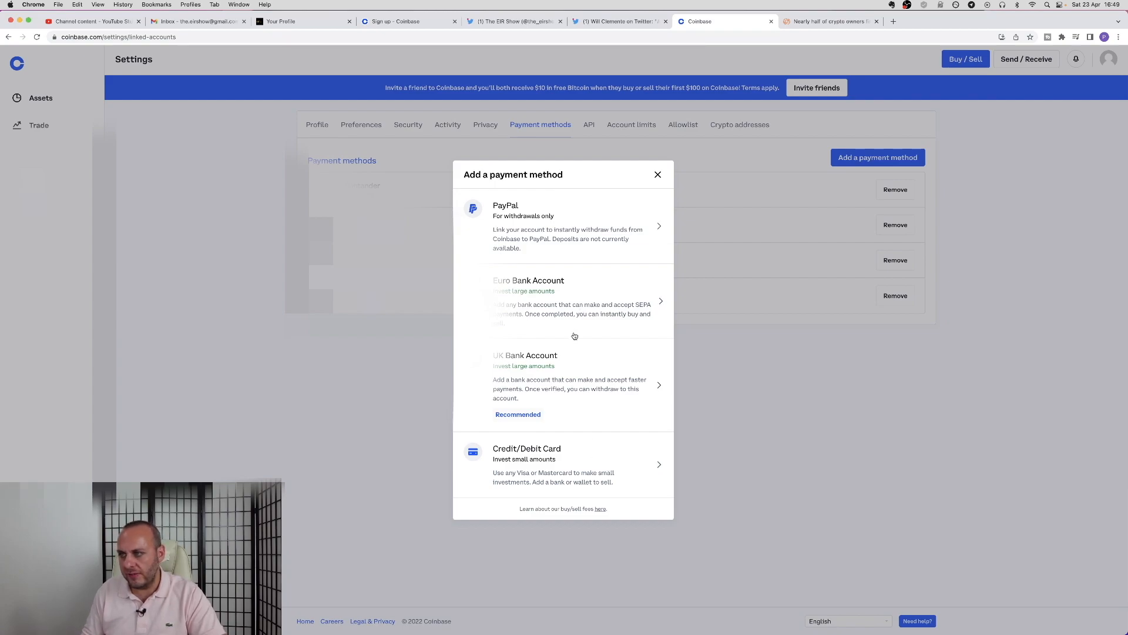
left_click(584, 372)
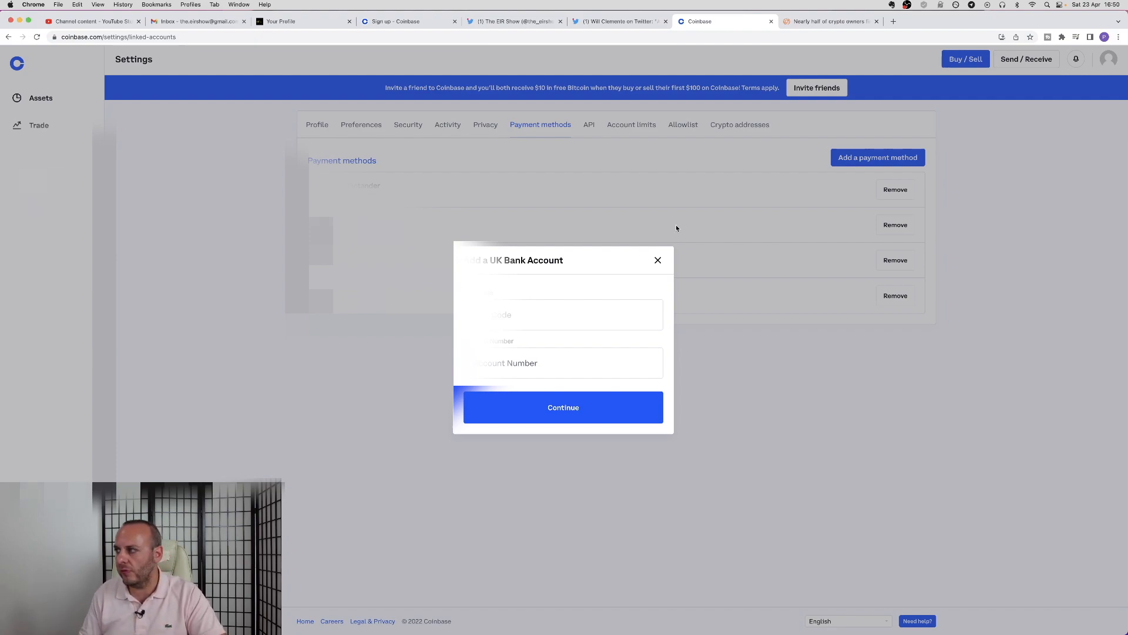
left_click(657, 261)
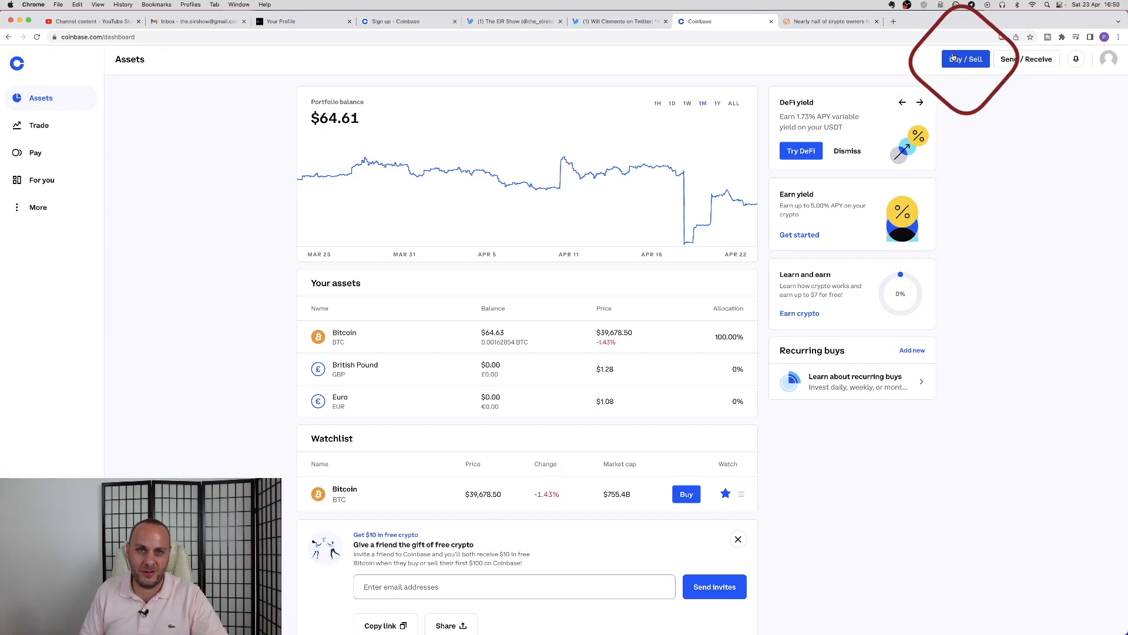
Set up a one-time Bitcoin purchase of £10 and look through the list of assets available to buy.
left_click(953, 58)
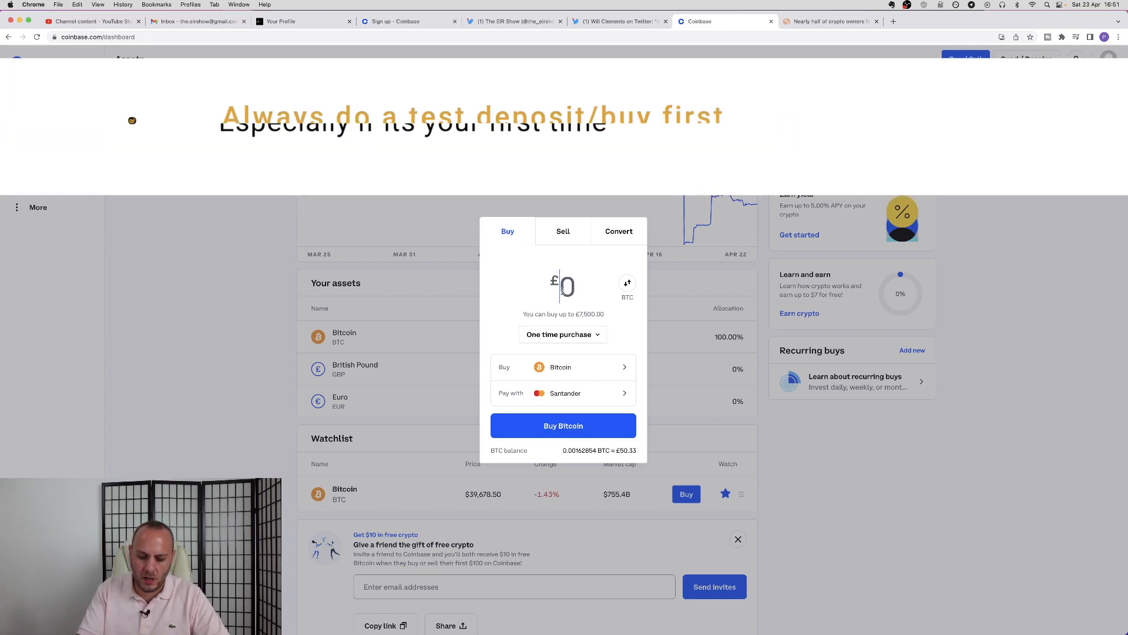
type("10")
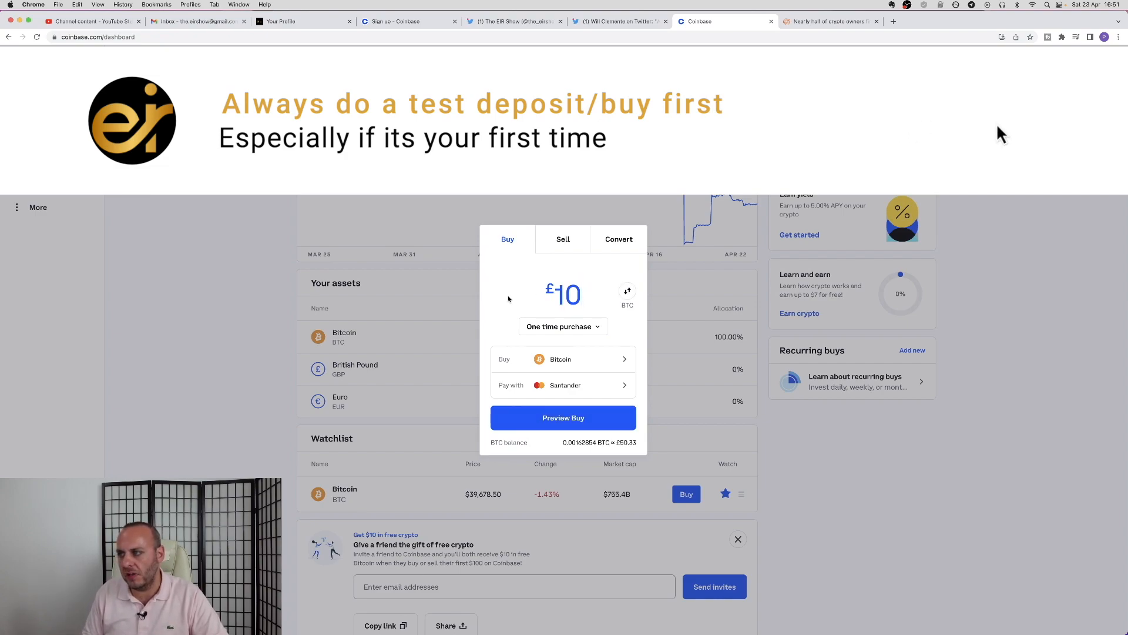
left_click(601, 359)
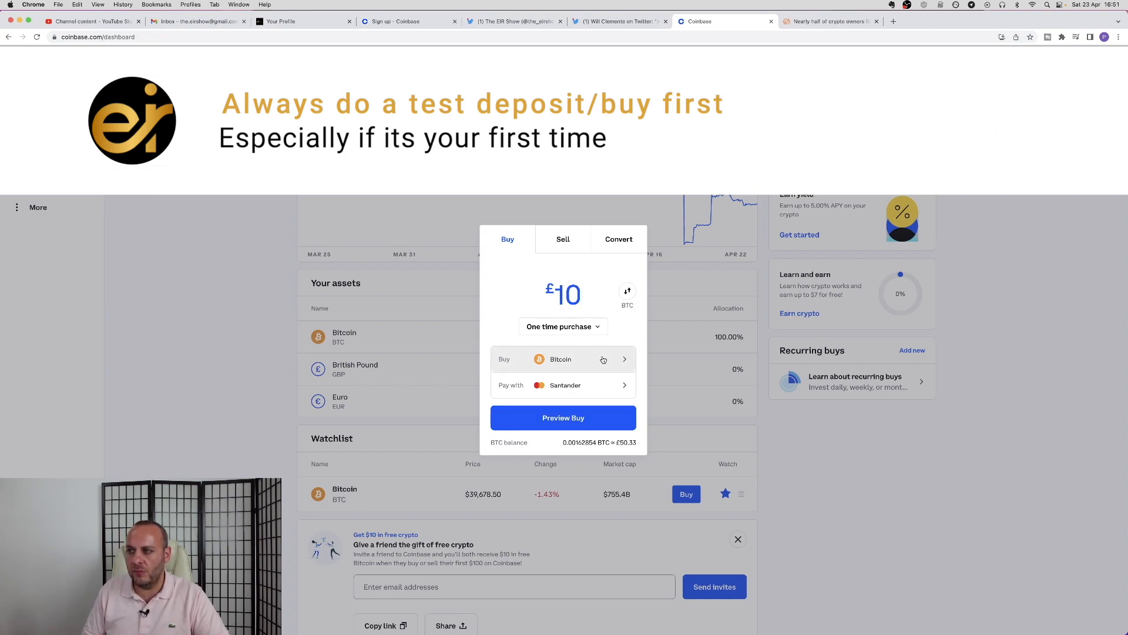
scroll(604, 359, "down", 5)
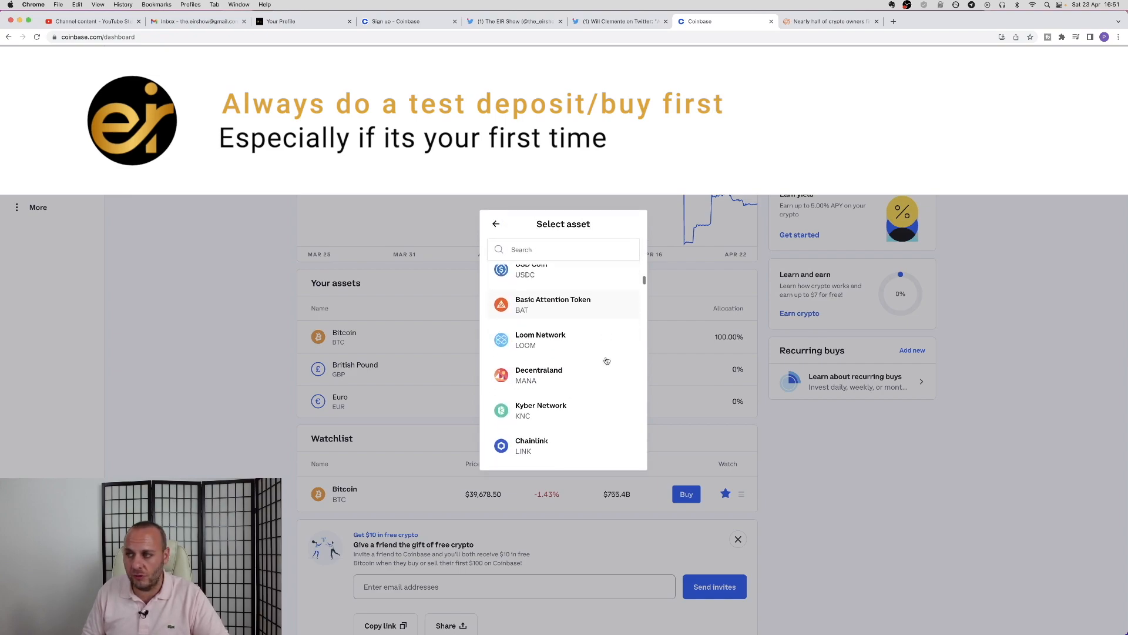
scroll(606, 360, "down", 2)
left_click(496, 224)
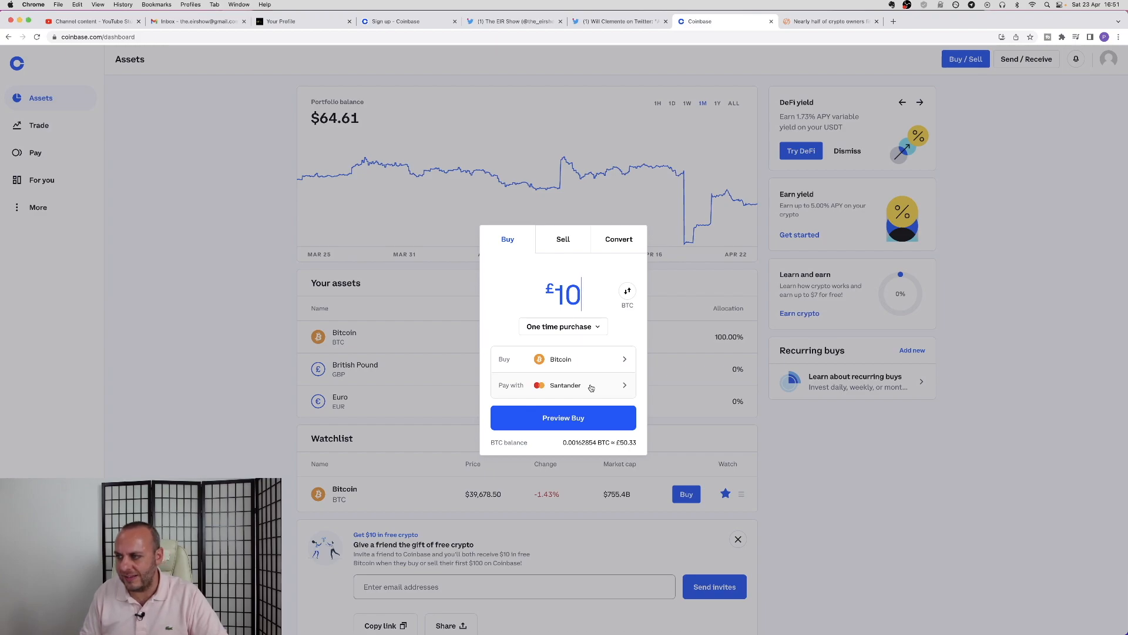
Preview and place the £10 Bitcoin order paid with the Santander card, completing the bank's verification and closing the order dialog.
left_click(574, 413)
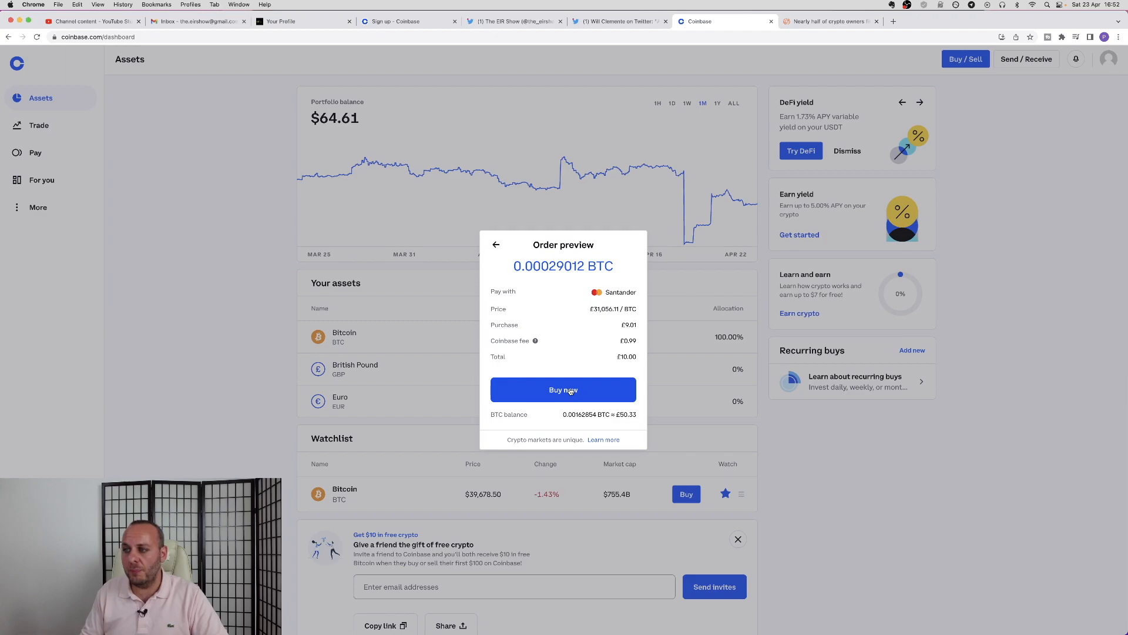
left_click(570, 391)
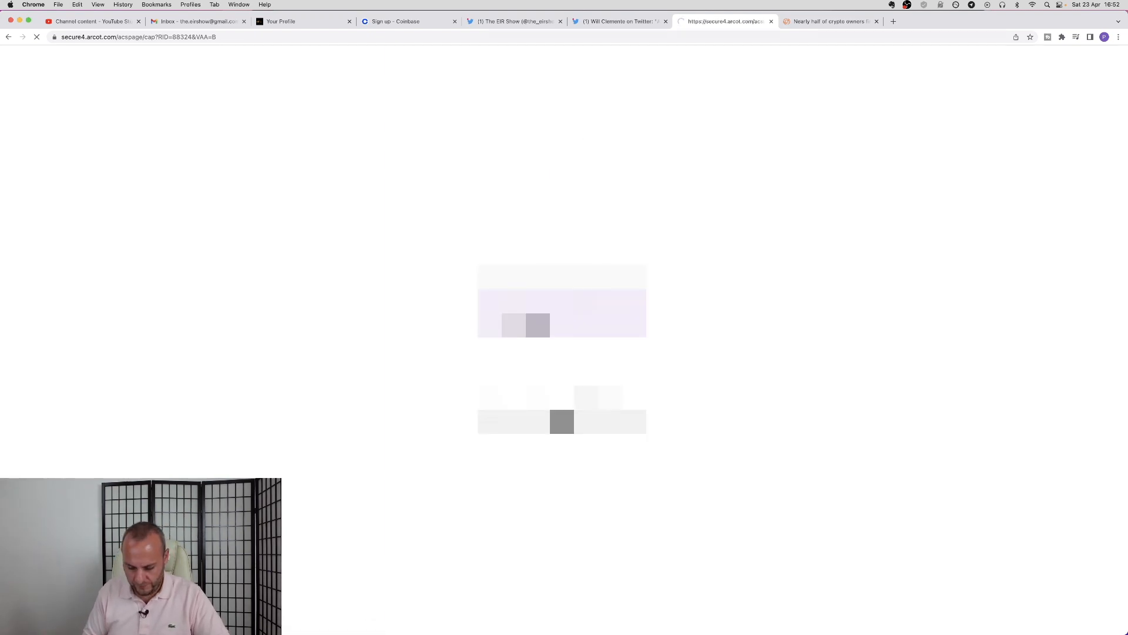
key("Return")
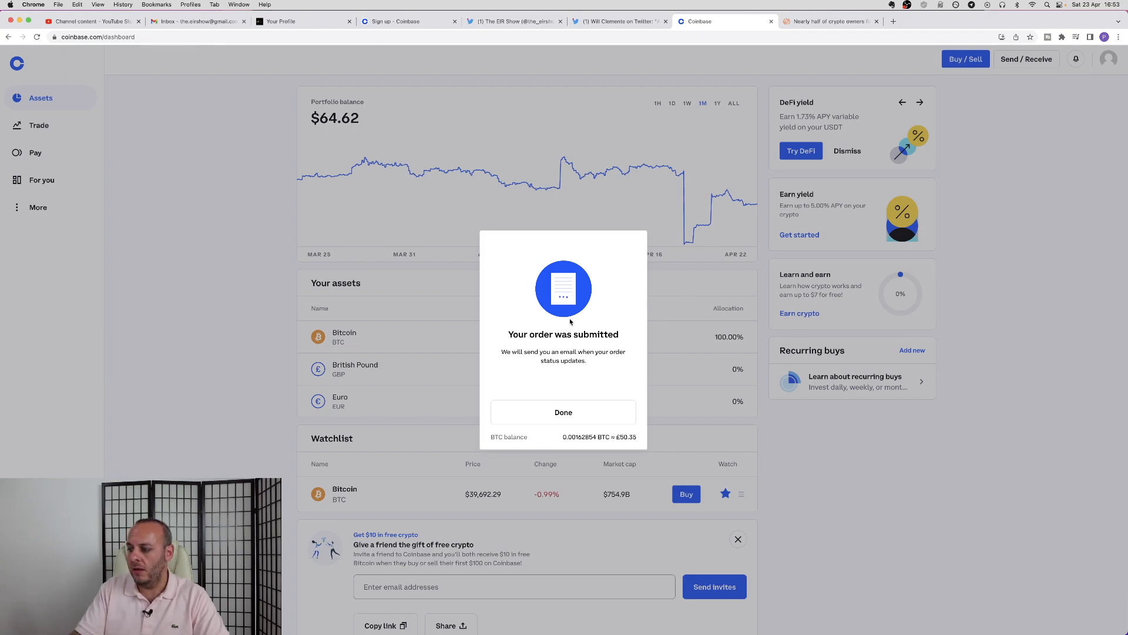
left_click(557, 419)
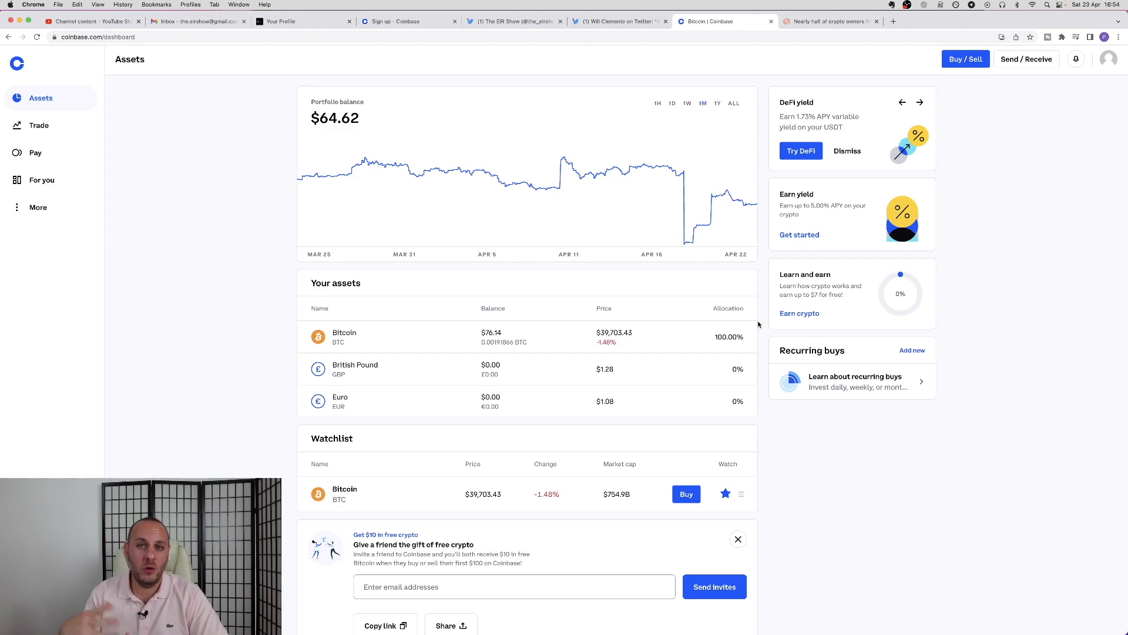
Preview selling all Bitcoin into the GBP Wallet and return to the sell form without placing the order.
left_click(956, 59)
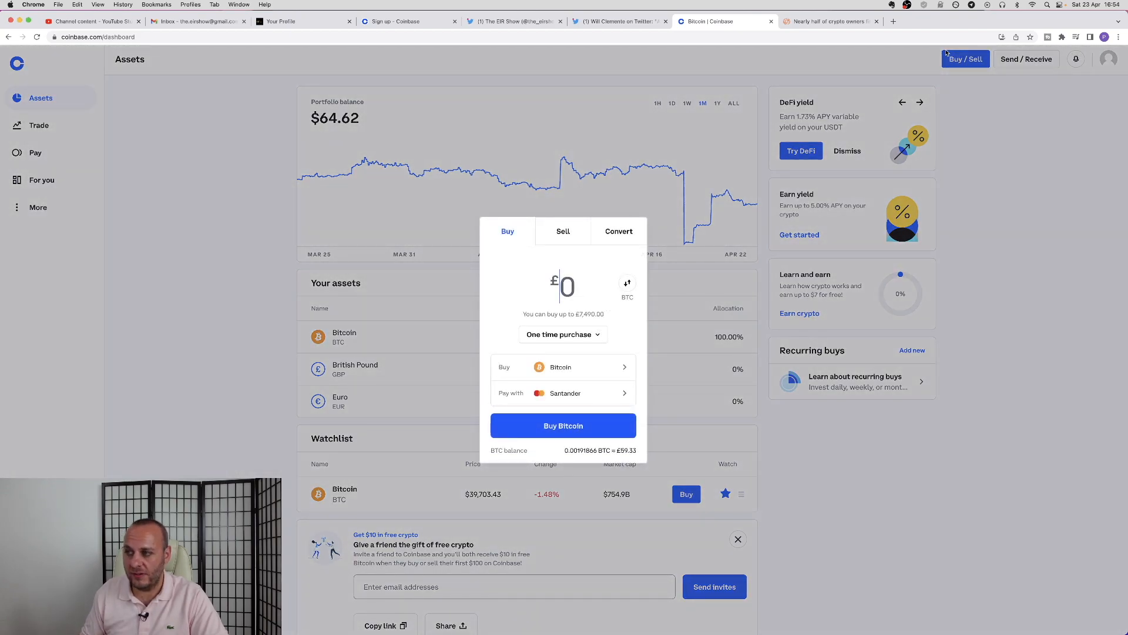
left_click(578, 241)
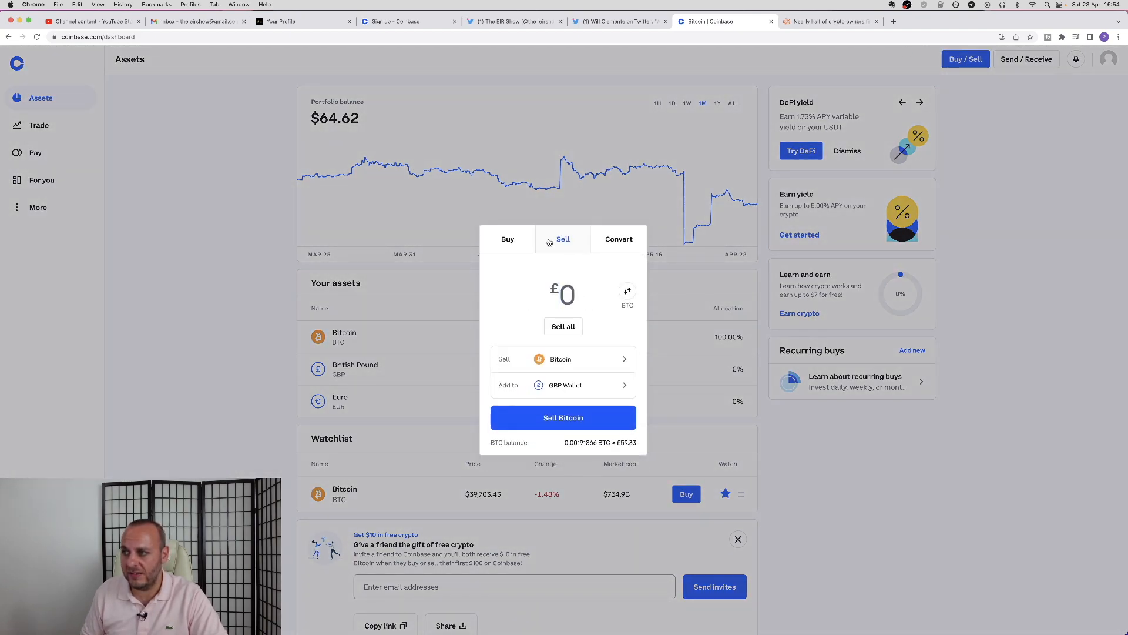
left_click(573, 329)
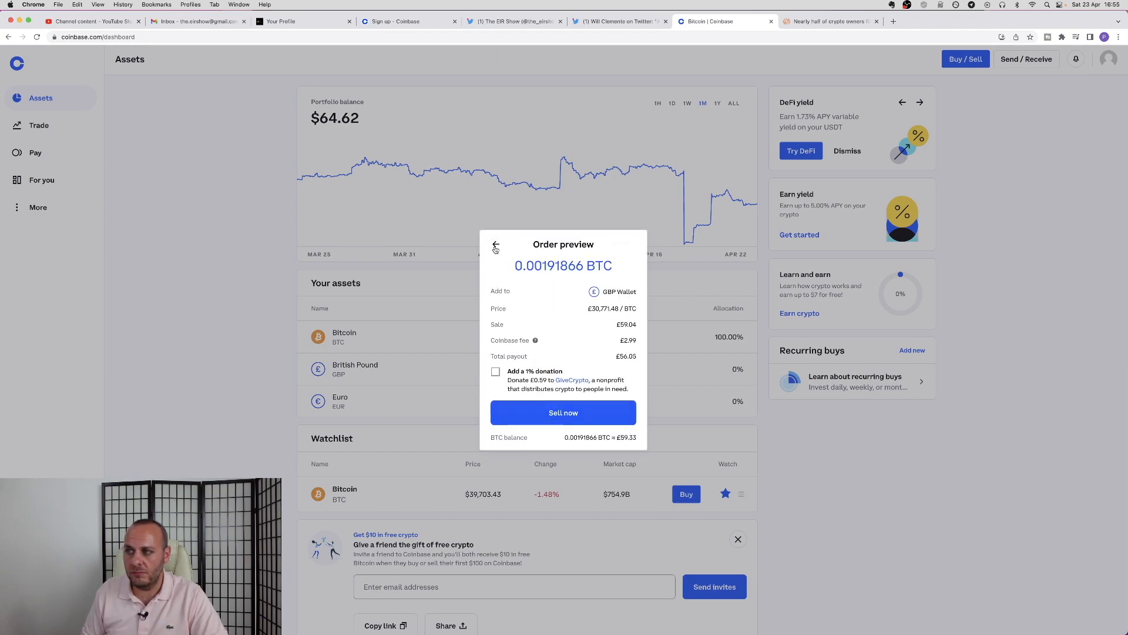
left_click(496, 245)
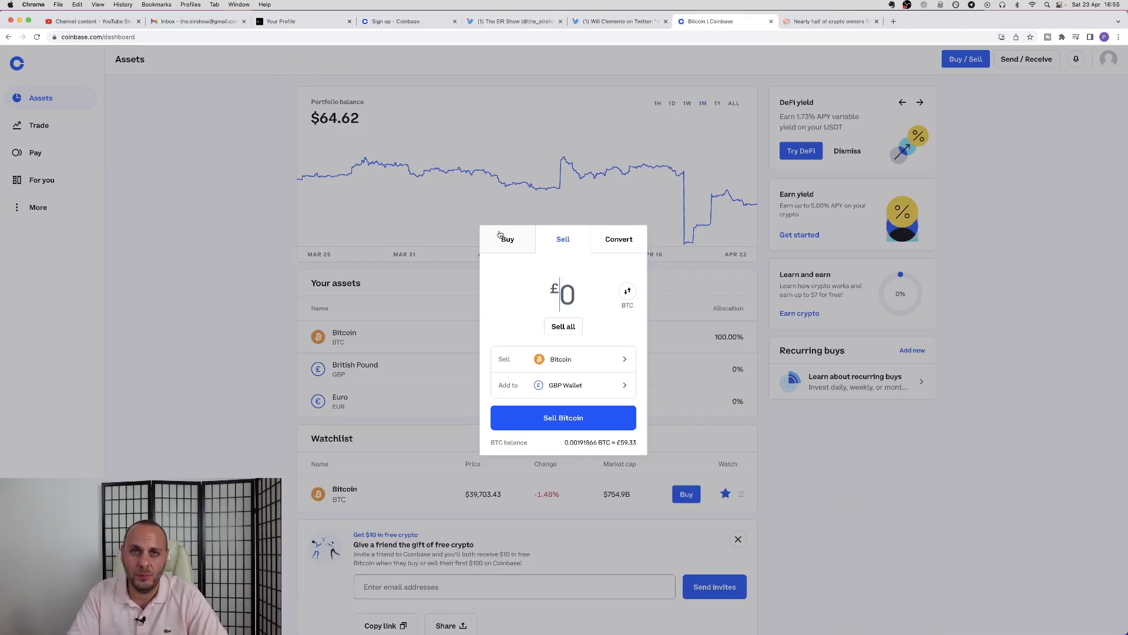
View the Bitcoin conversion form and the repeat options for a Bitcoin purchase, and close the trade dialog.
left_click(616, 240)
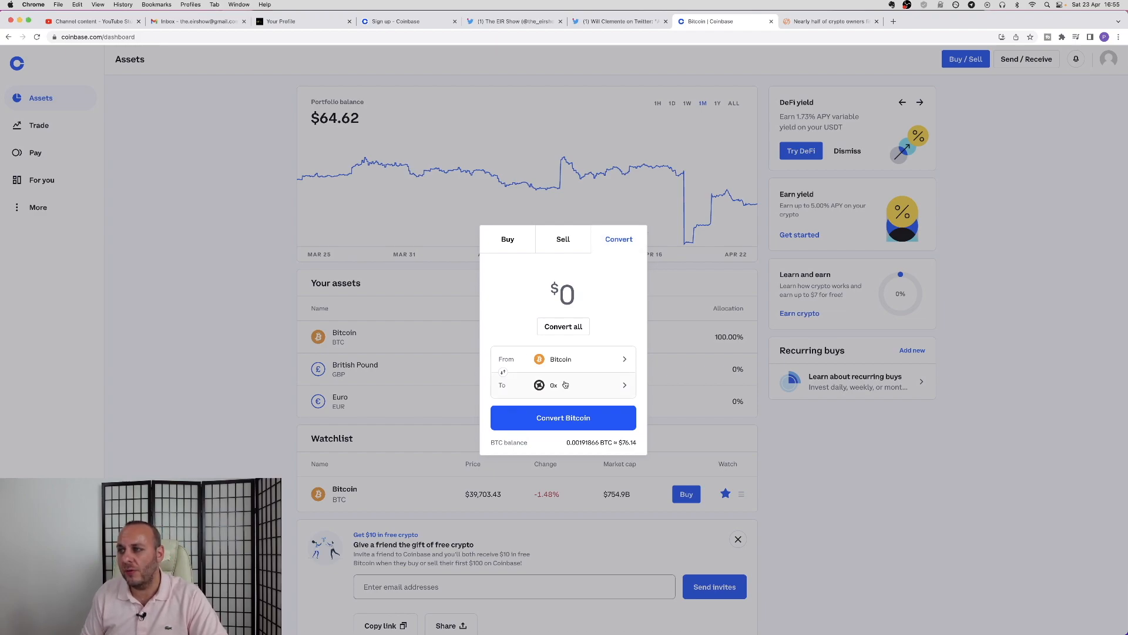
left_click(518, 240)
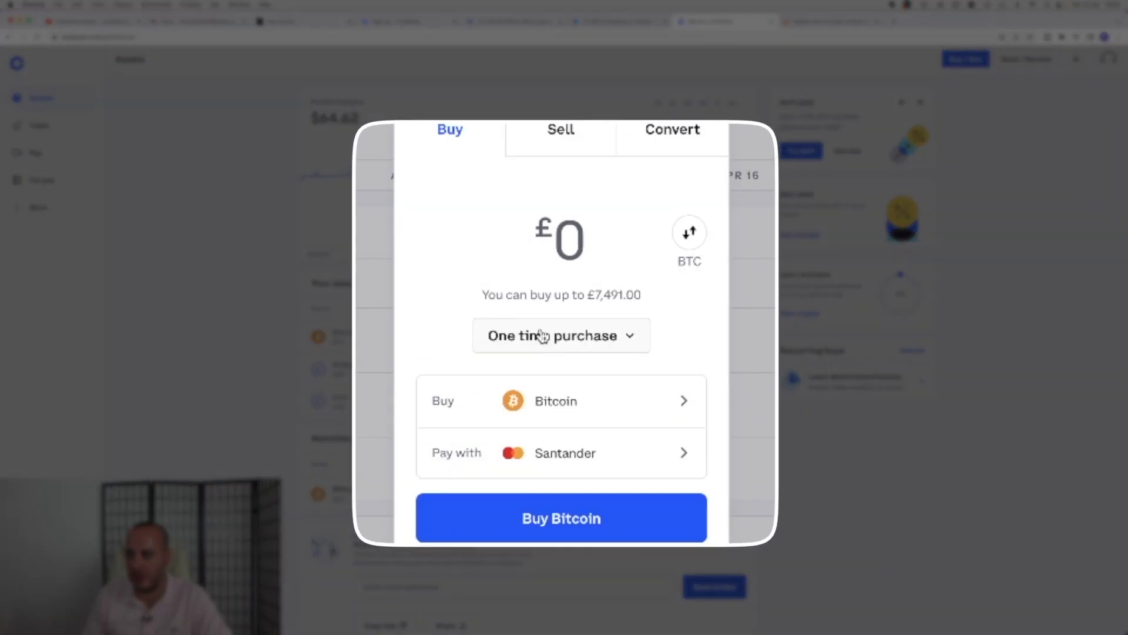
left_click(541, 335)
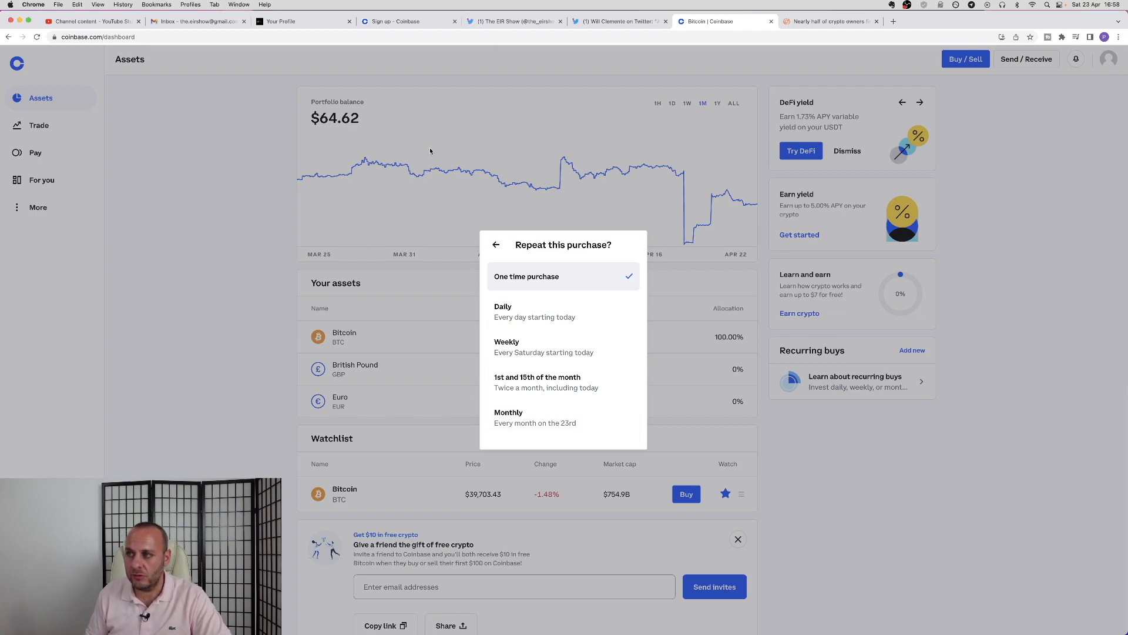
left_click(494, 245)
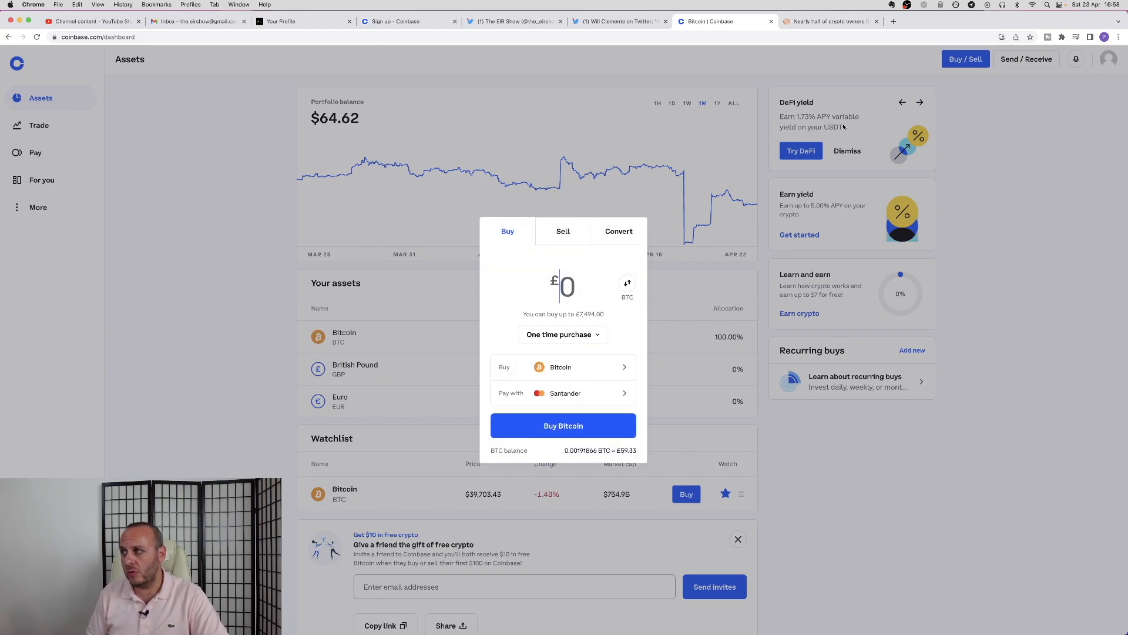
left_click(1072, 134)
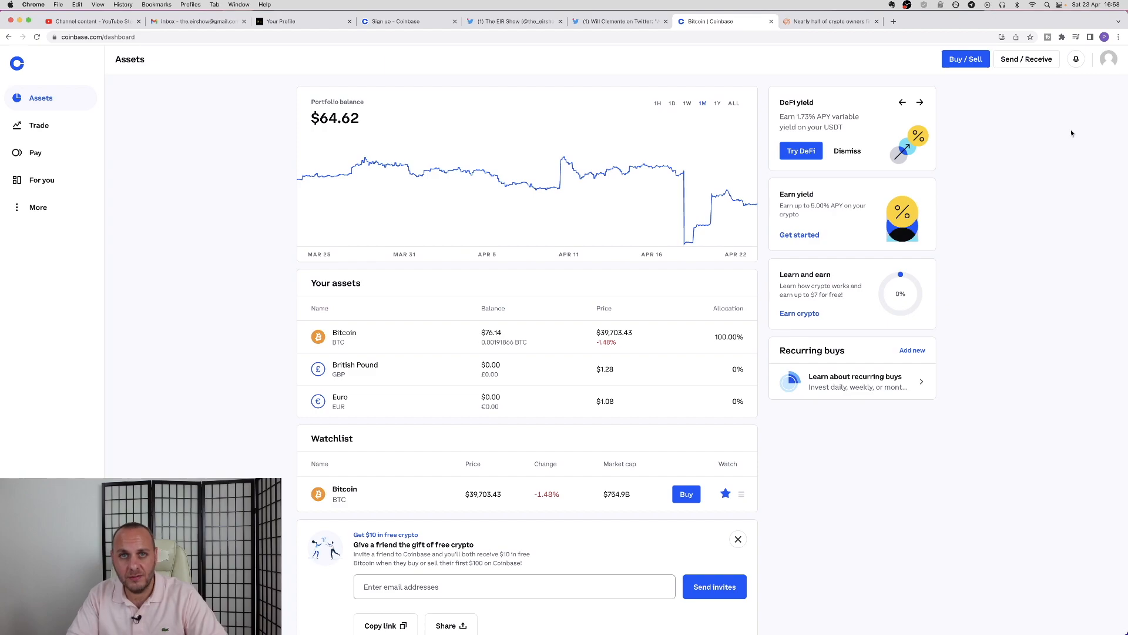
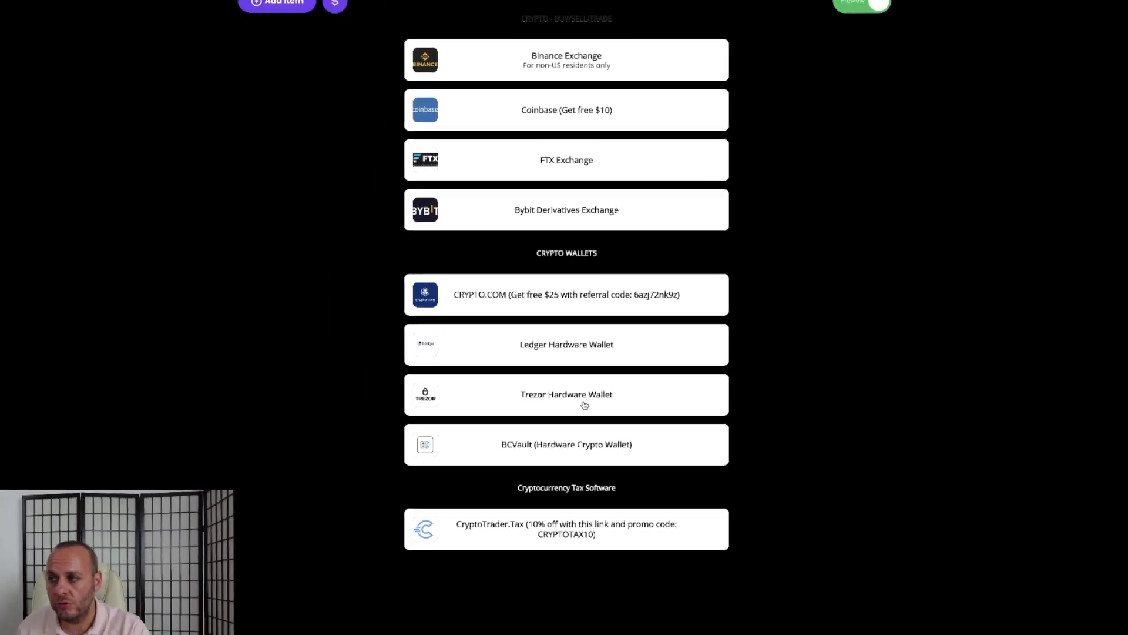
Open the Ledger Hardware Wallet shop from the profile's link list and browse its bundles and hardware wallet products.
left_click(578, 346)
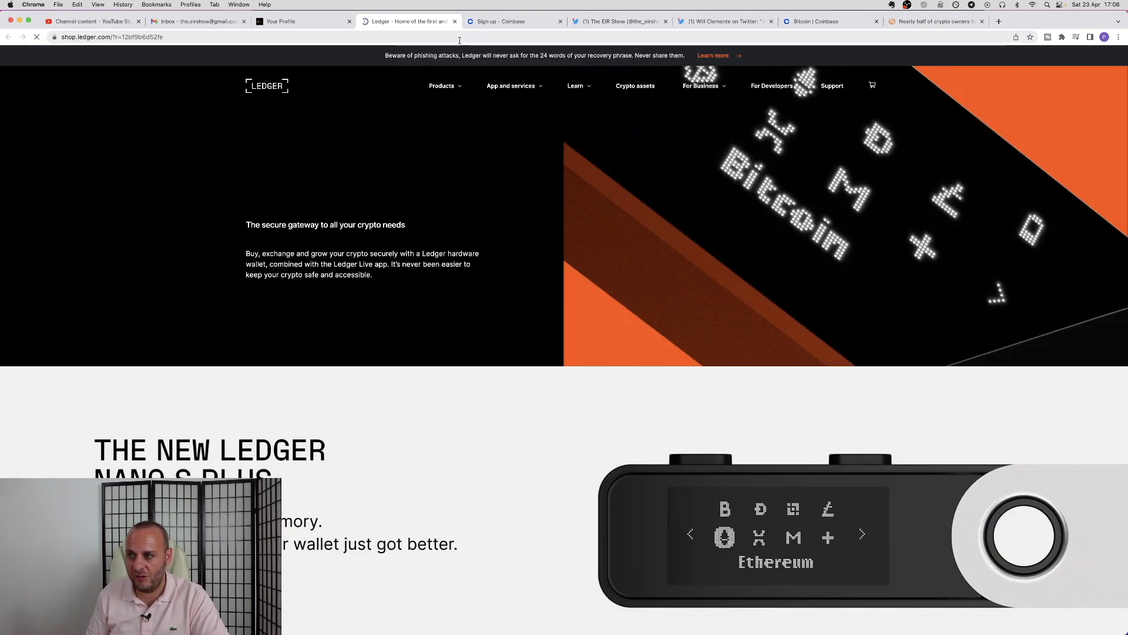
scroll(629, 322, "down", 4)
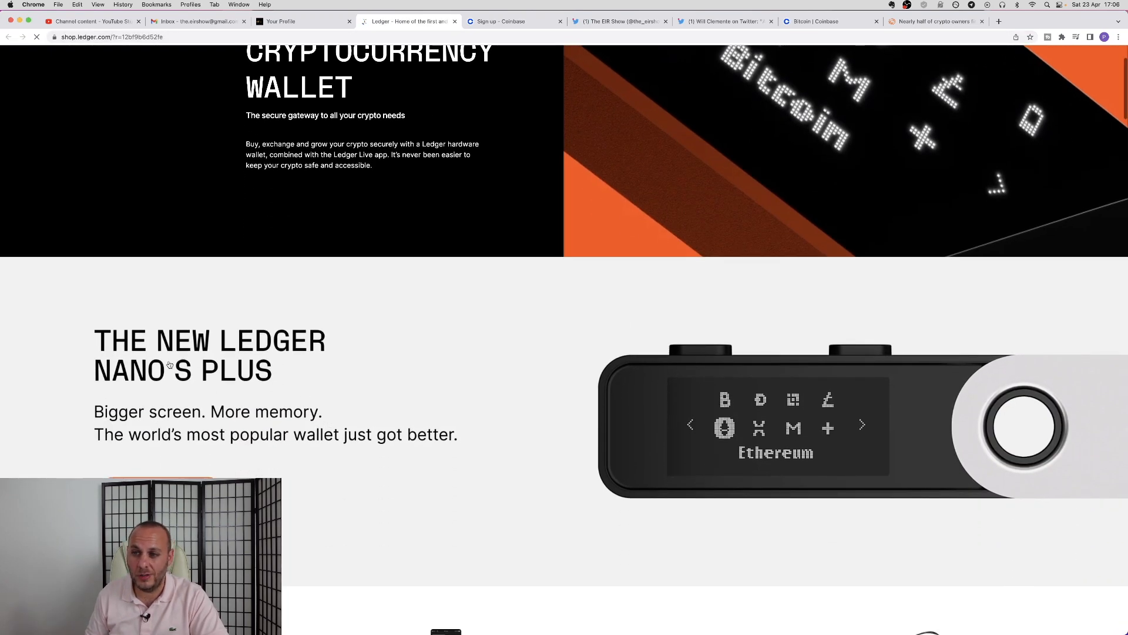
scroll(499, 398, "down", 10)
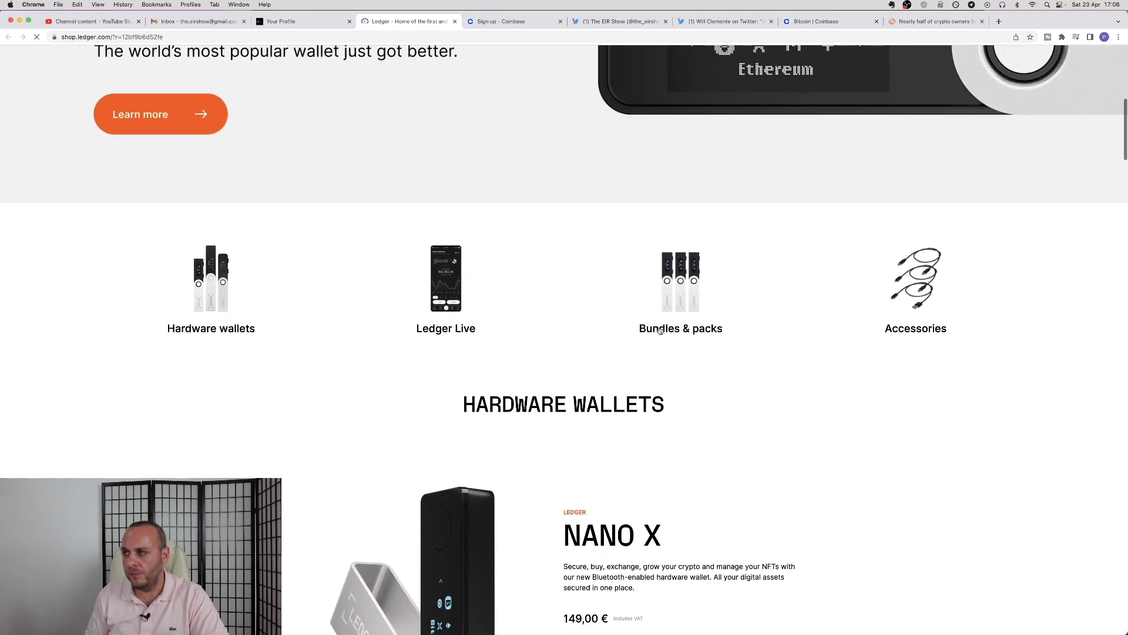
left_click(661, 319)
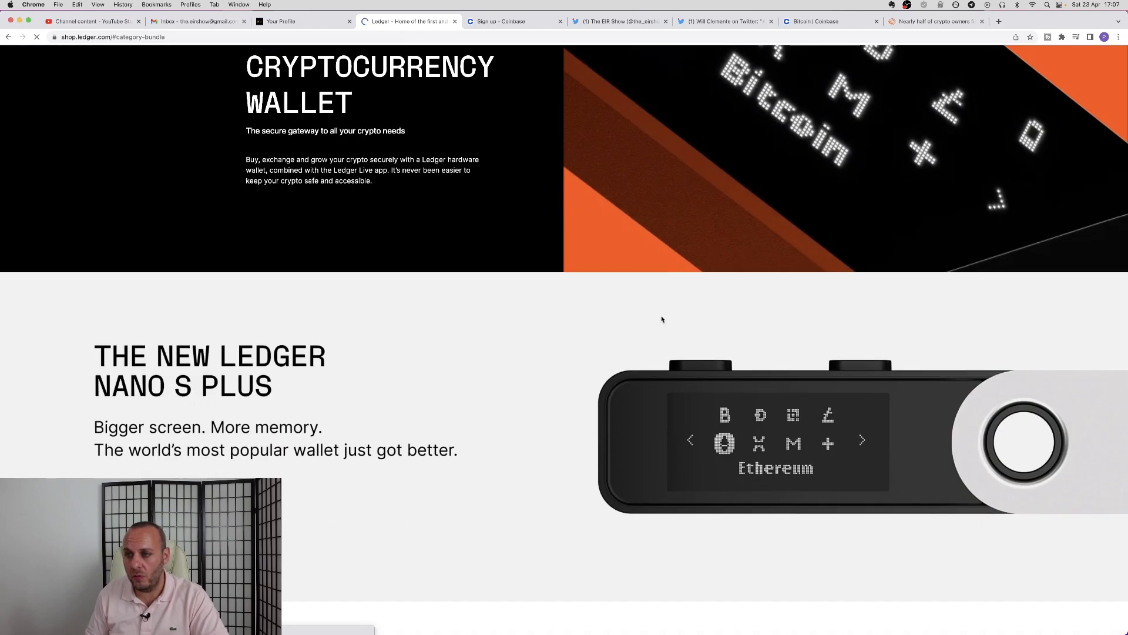
scroll(662, 319, "down", 20)
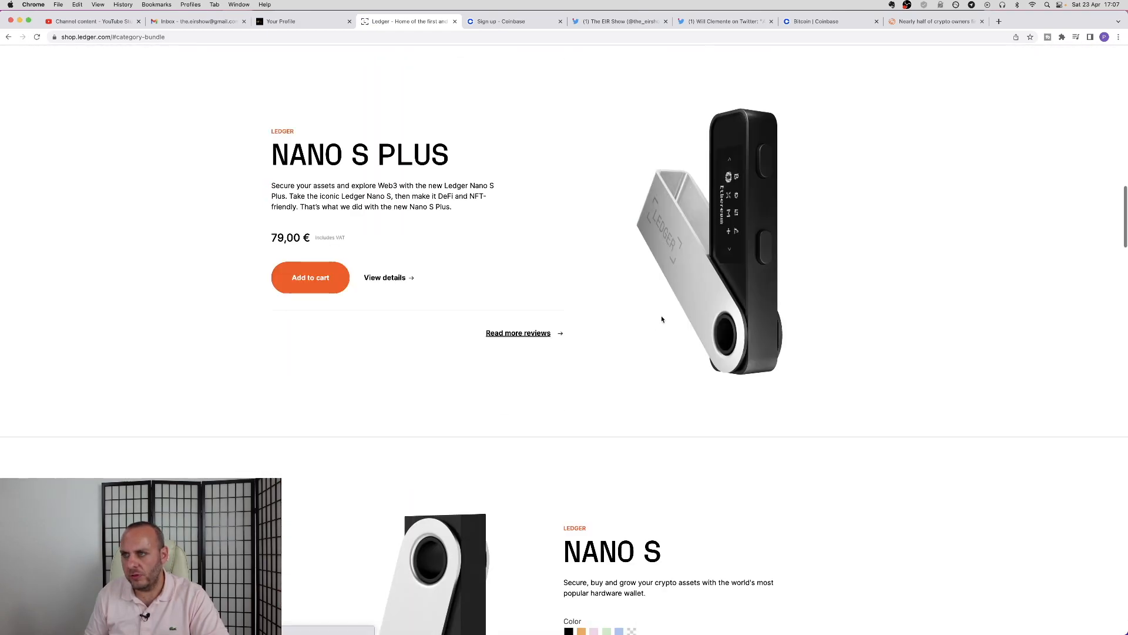
scroll(661, 318, "down", 14)
scroll(661, 318, "up", 8)
scroll(661, 317, "down", 6)
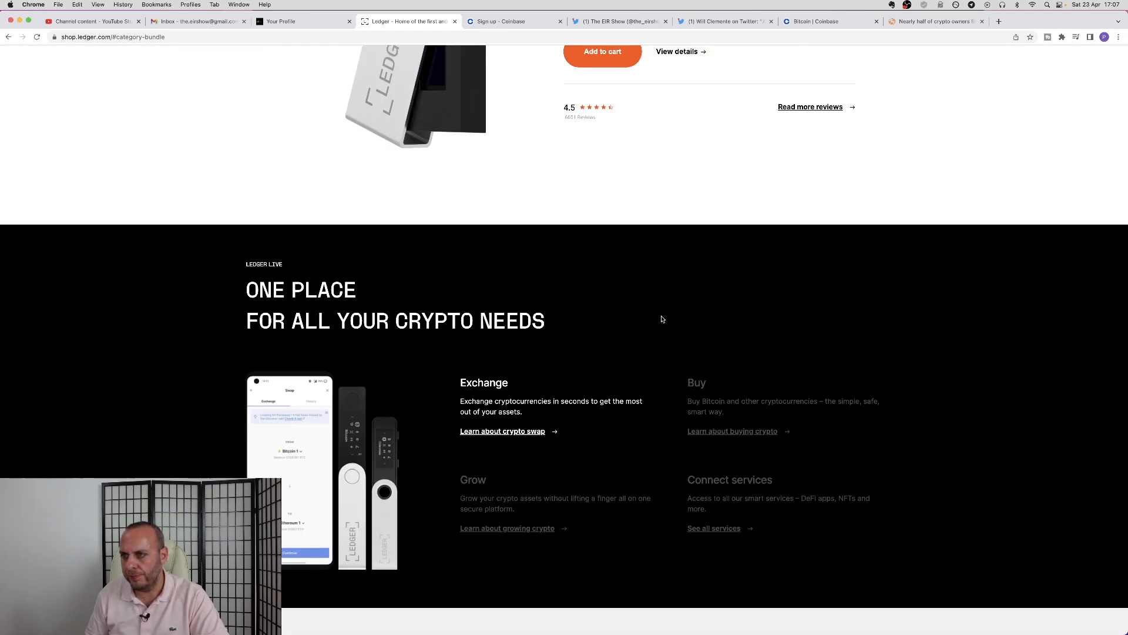
Look through the Bundles & Packs section of the Ledger shop.
scroll(661, 319, "down", 12)
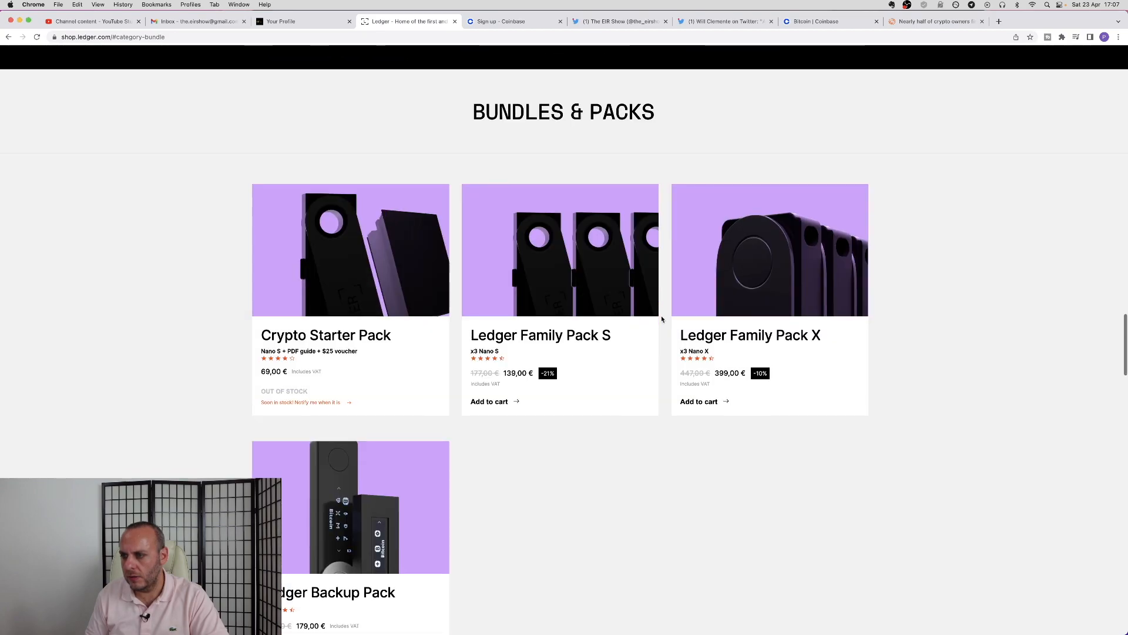
scroll(661, 319, "down", 2)
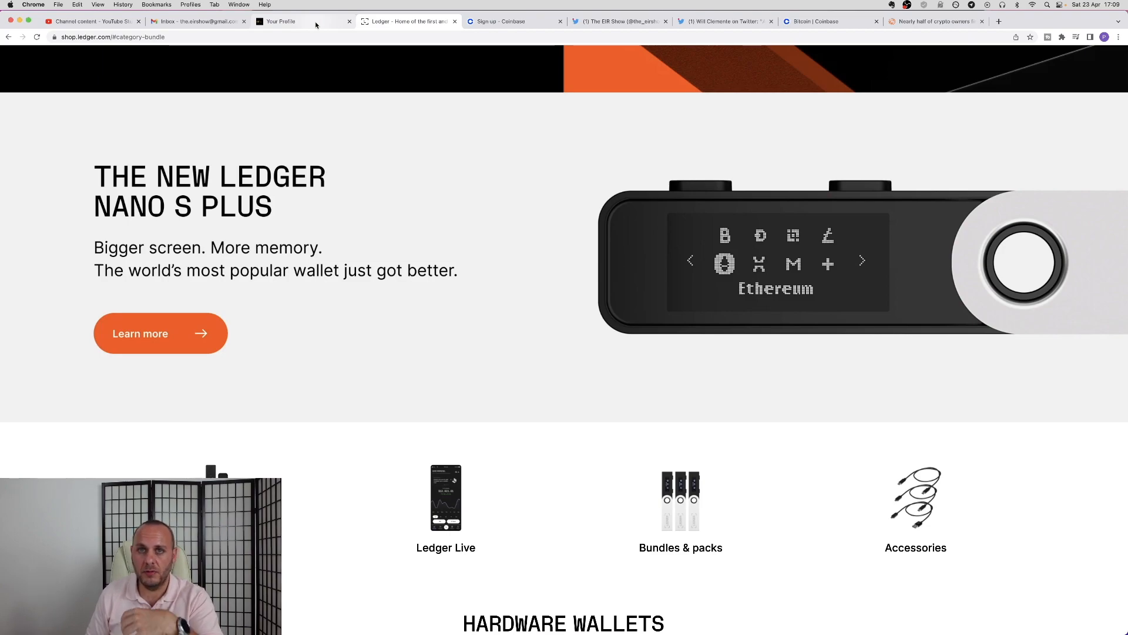
Return to the Earn Invest Repeat profile's link list and open the YubiKey two-factor security key link.
left_click(315, 22)
scroll(519, 118, "up", 10)
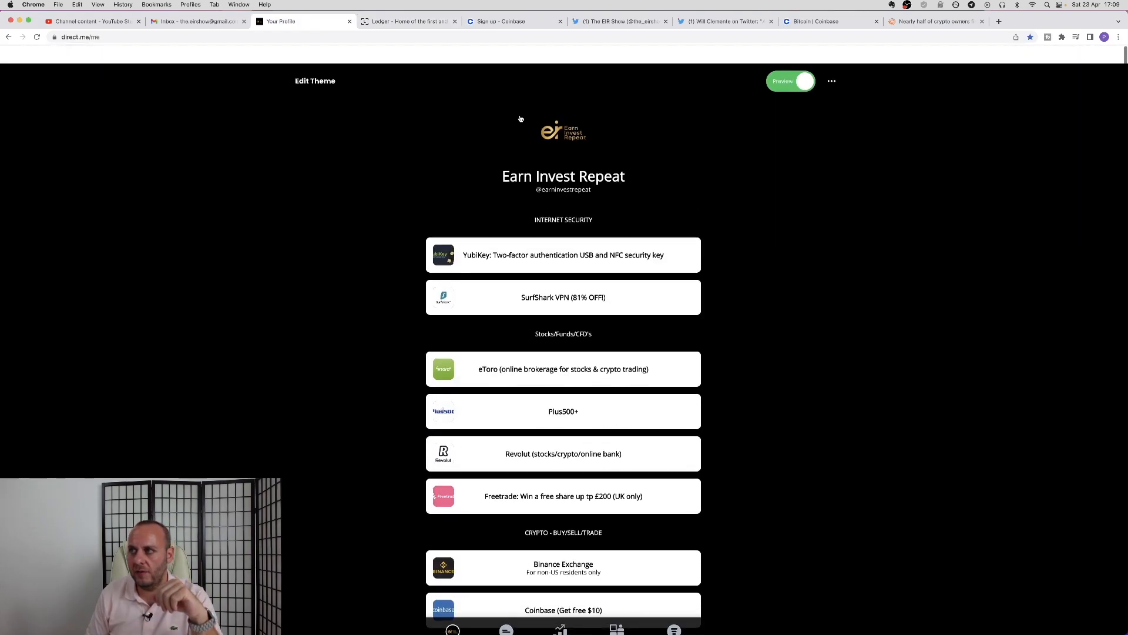
scroll(697, 320, "down", 6)
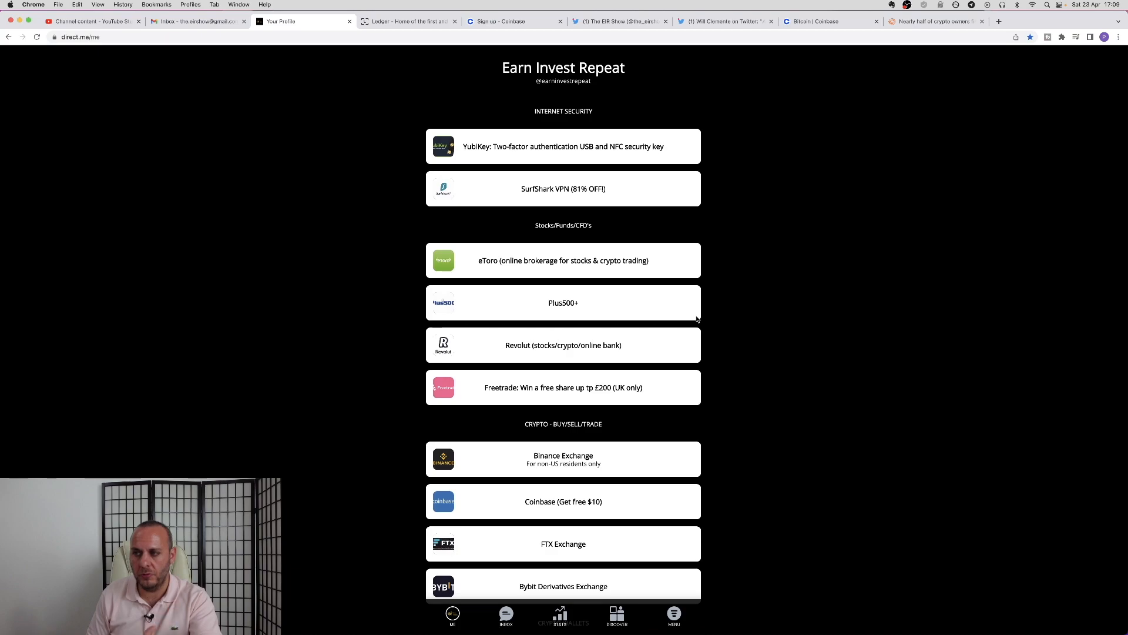
scroll(697, 319, "up", 6)
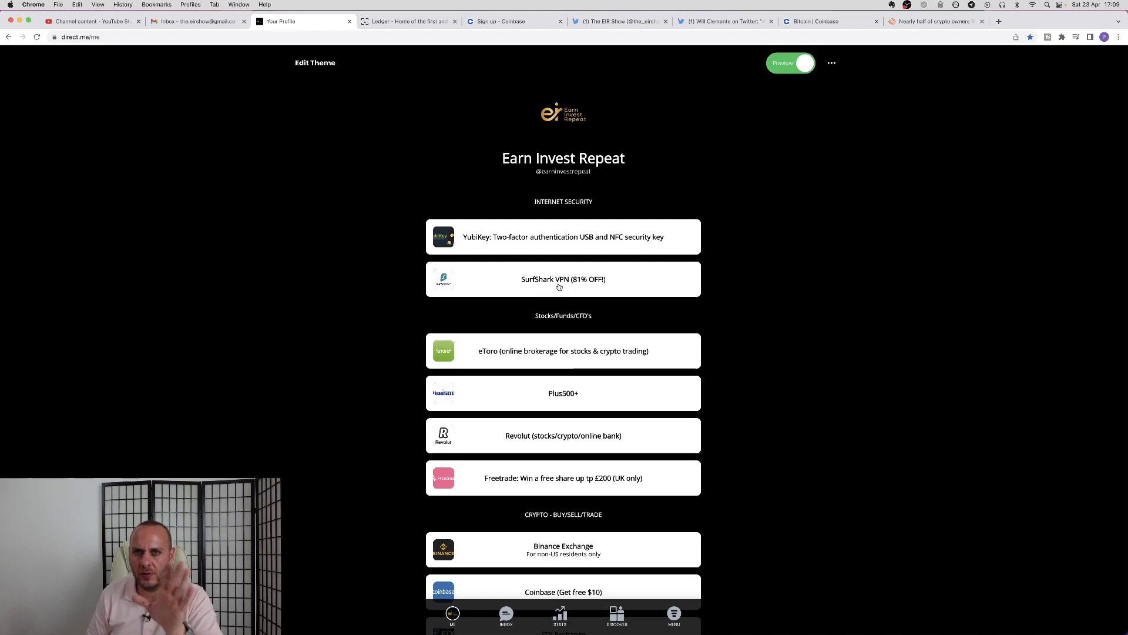
left_click(528, 234)
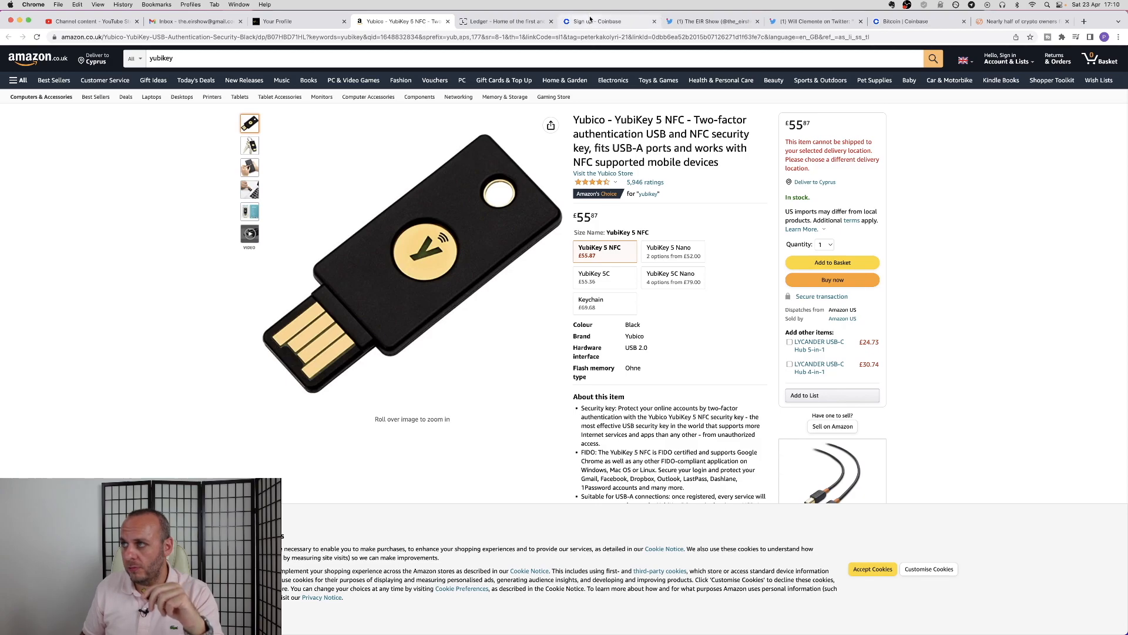
Switch to Coinbase and open the account's Security settings to view the 2-step verification options.
left_click(908, 23)
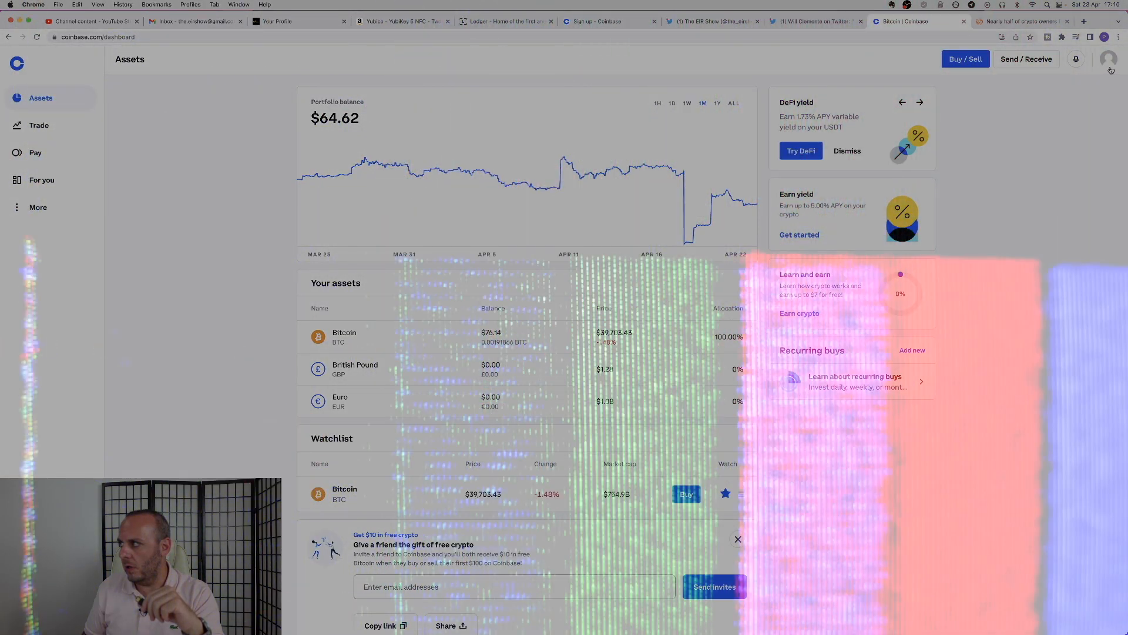
left_click(1109, 63)
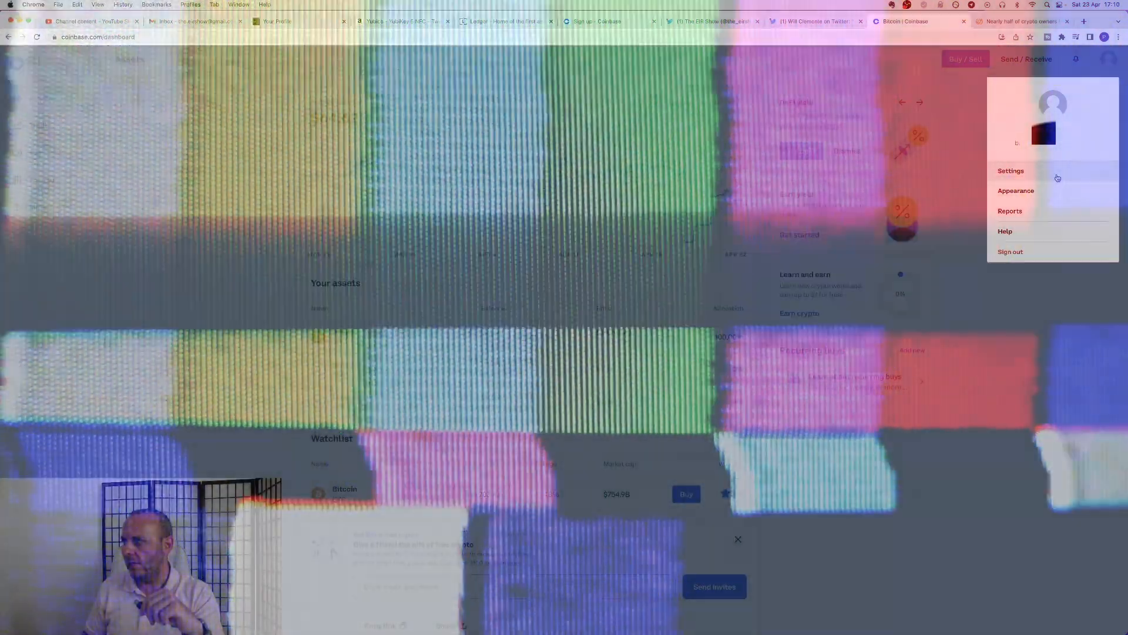
left_click(1057, 177)
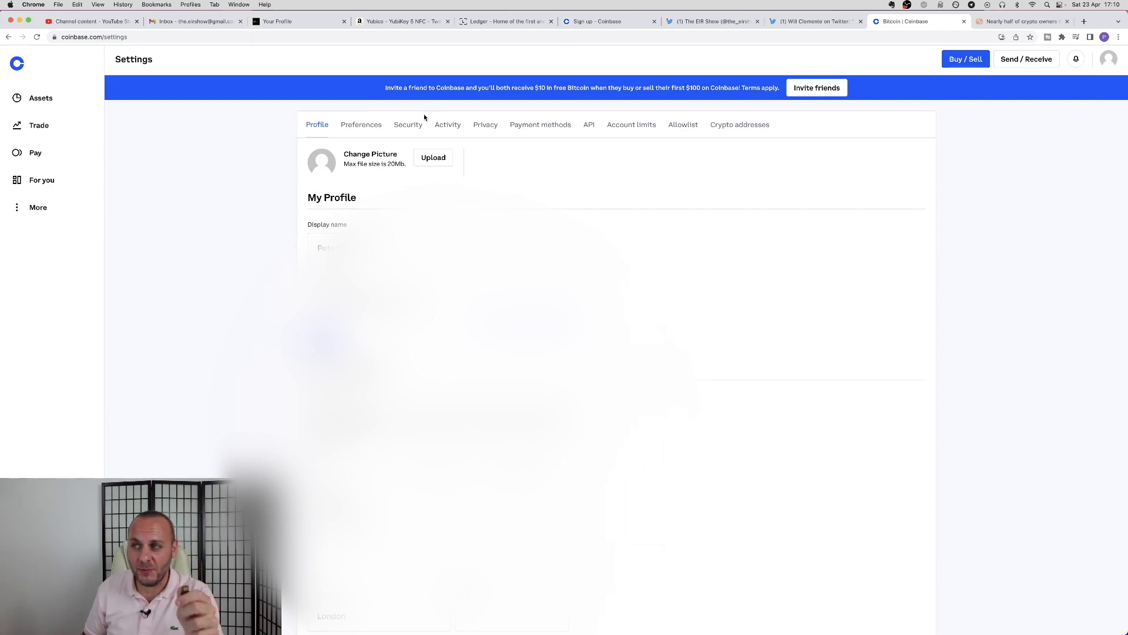
left_click(420, 124)
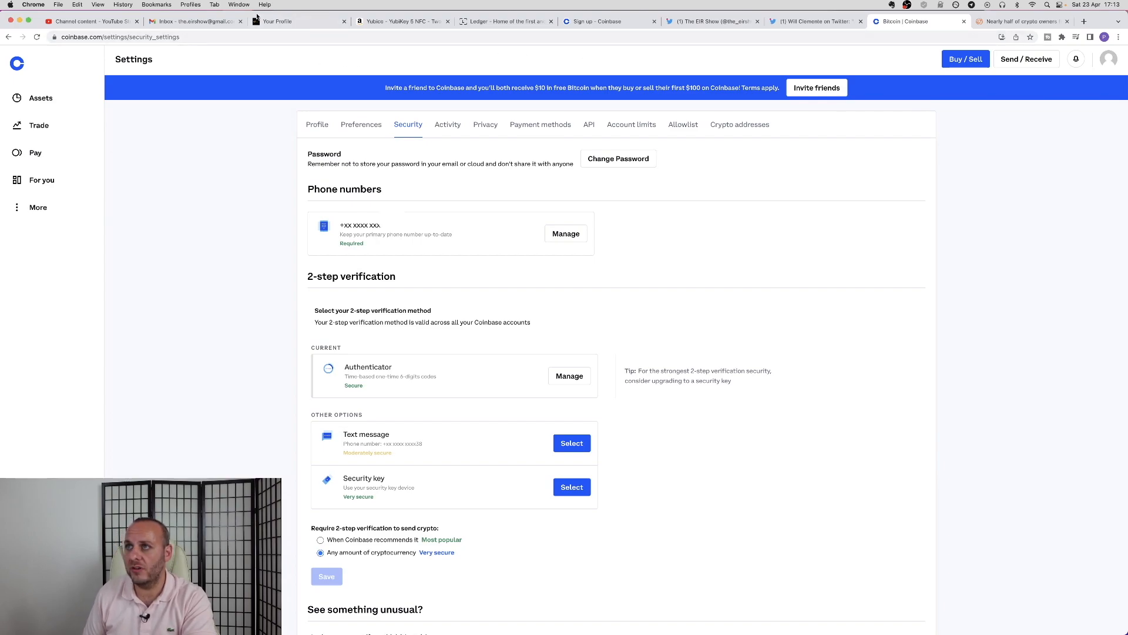
Return to the Amazon page for the YubiKey 5 NFC and examine its variants, description and purchase details.
left_click(401, 22)
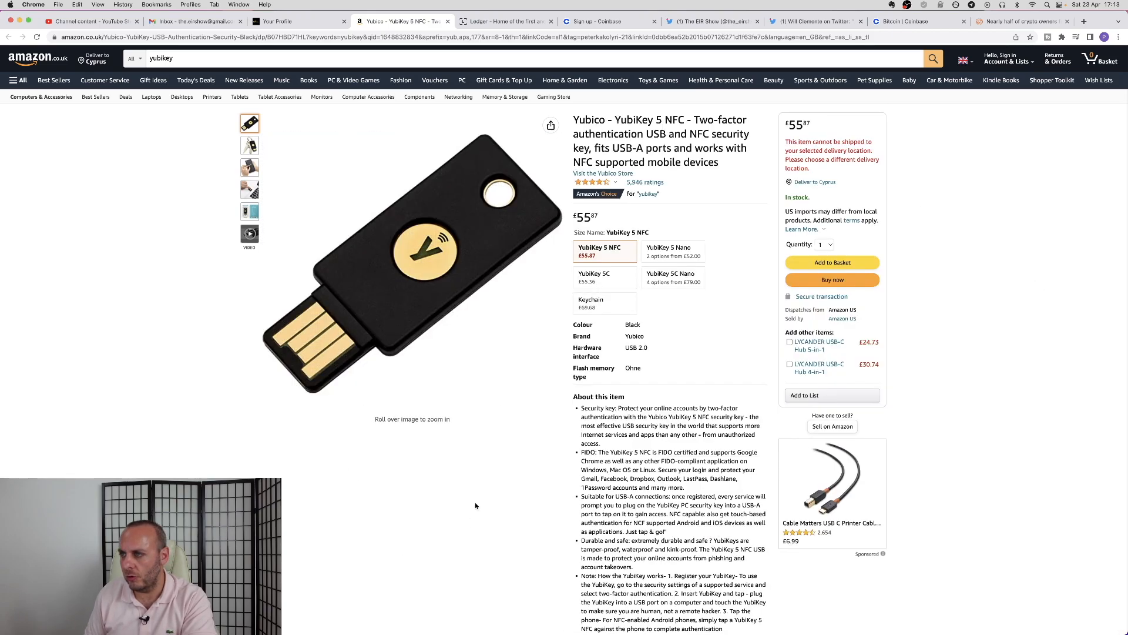
scroll(477, 505, "down", 1)
scroll(476, 505, "up", 1)
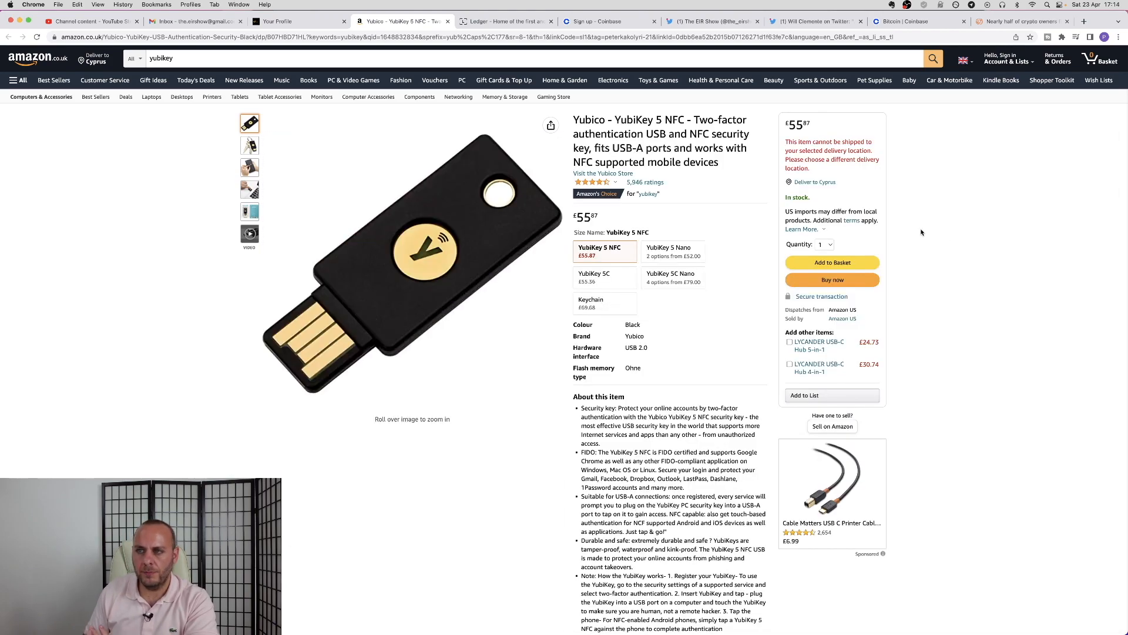
scroll(920, 231, "down", 10)
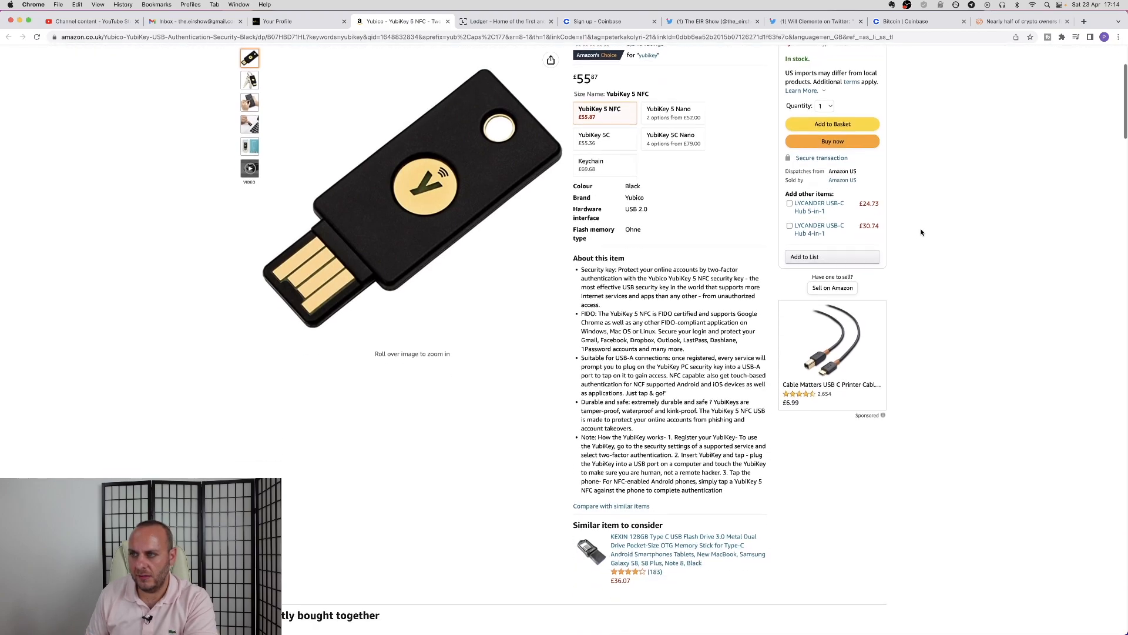
scroll(899, 324, "up", 10)
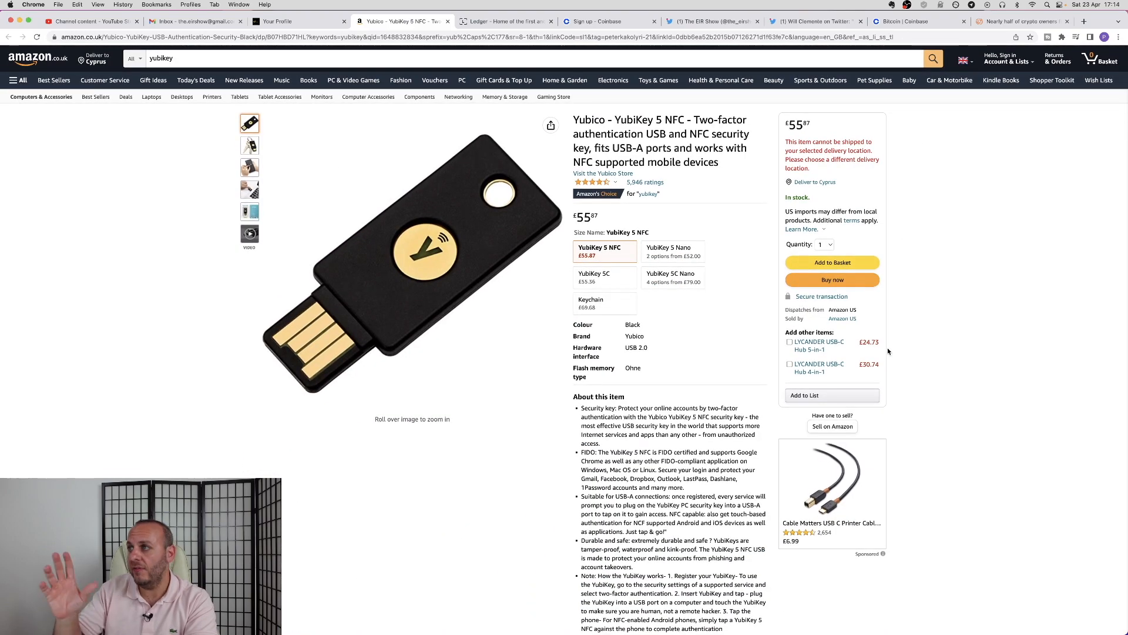
scroll(411, 264, "down", 1)
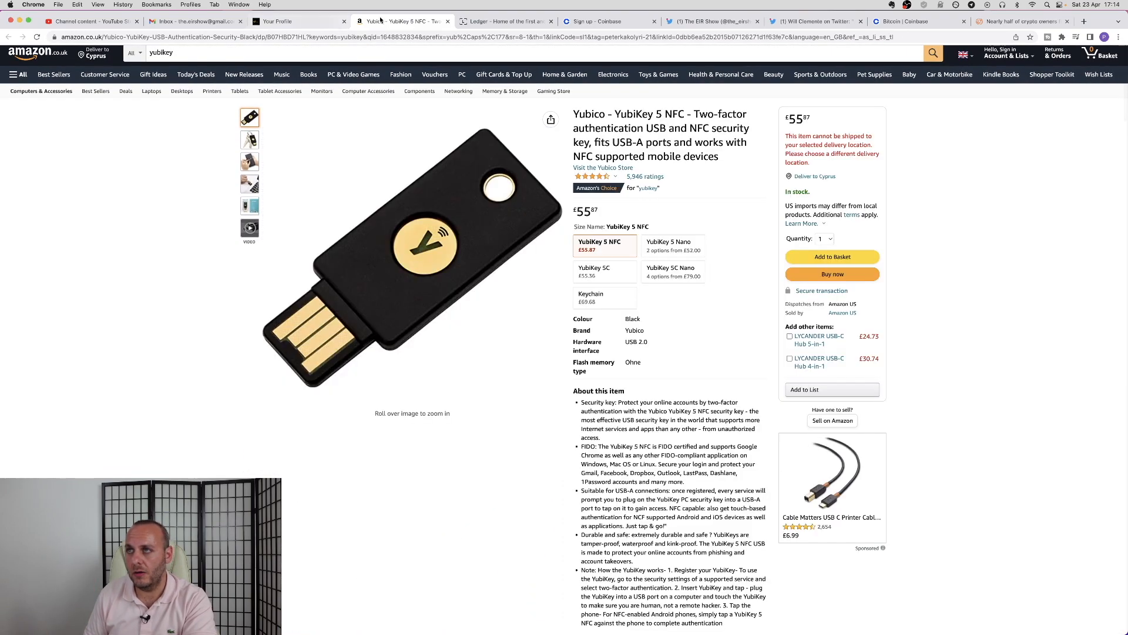